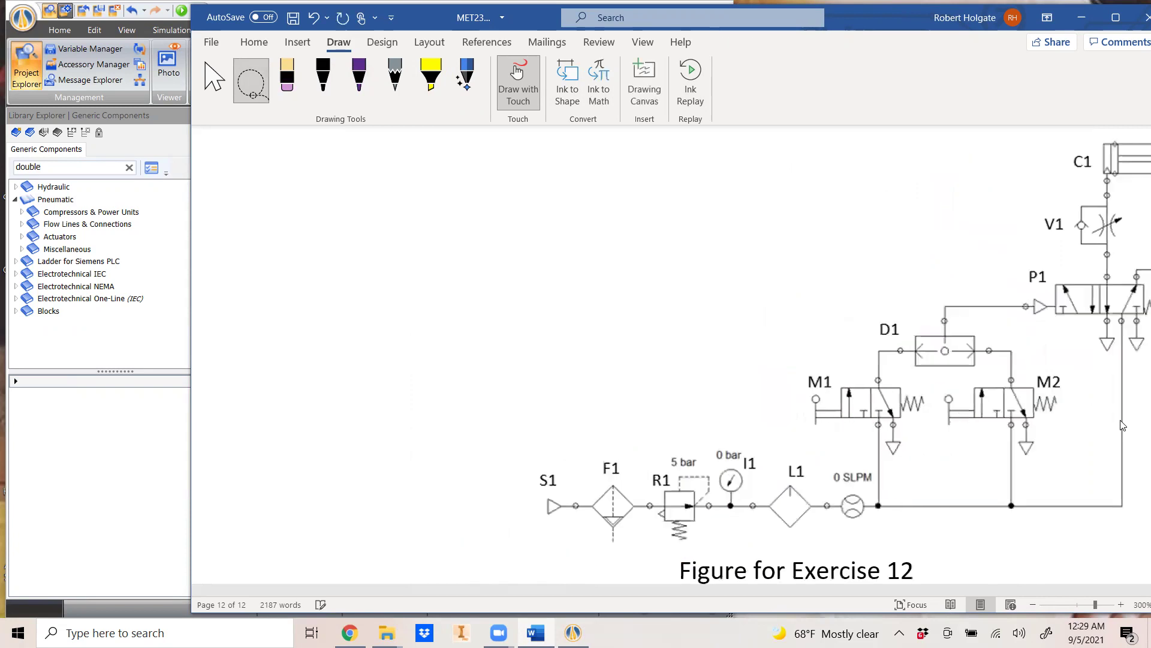
Switch to Automation Studio and copy the entire Ex11 circuit into the empty Ex12 diagram.
scroll(812, 593, "right", 5)
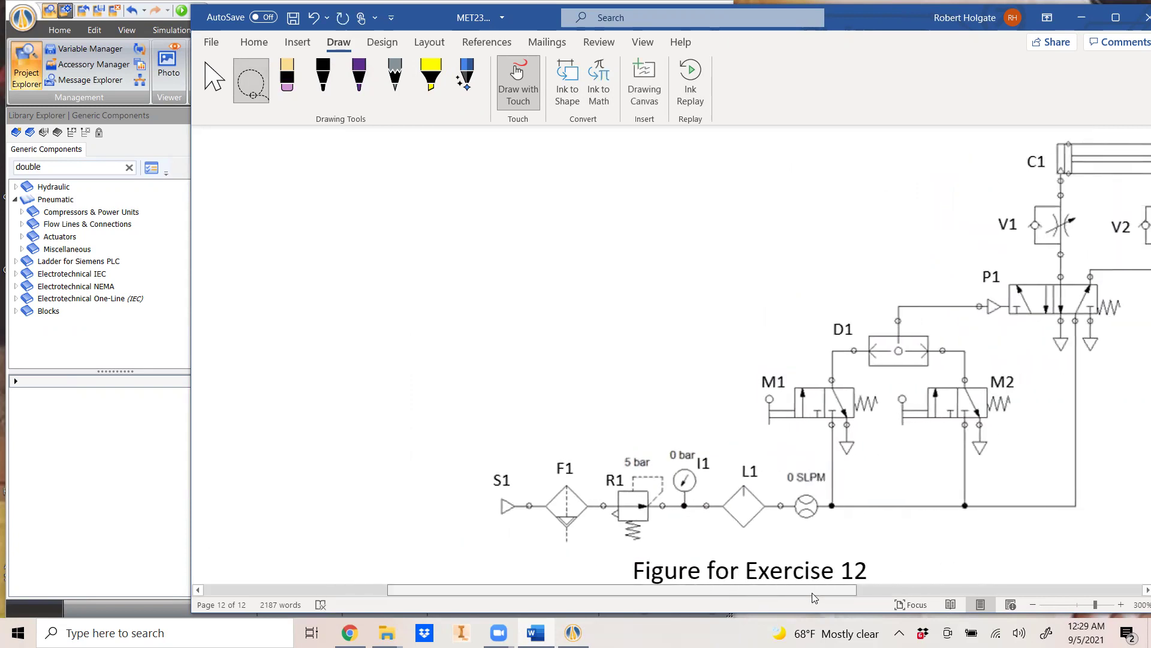
scroll(812, 592, "left", 1)
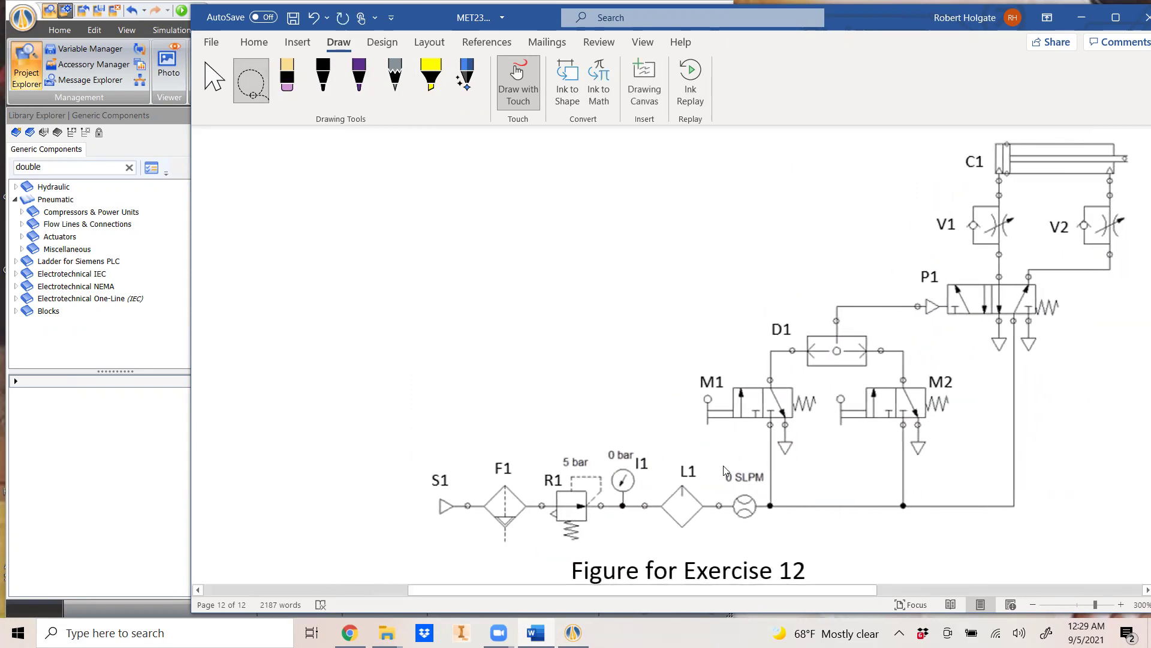
left_click(145, 455)
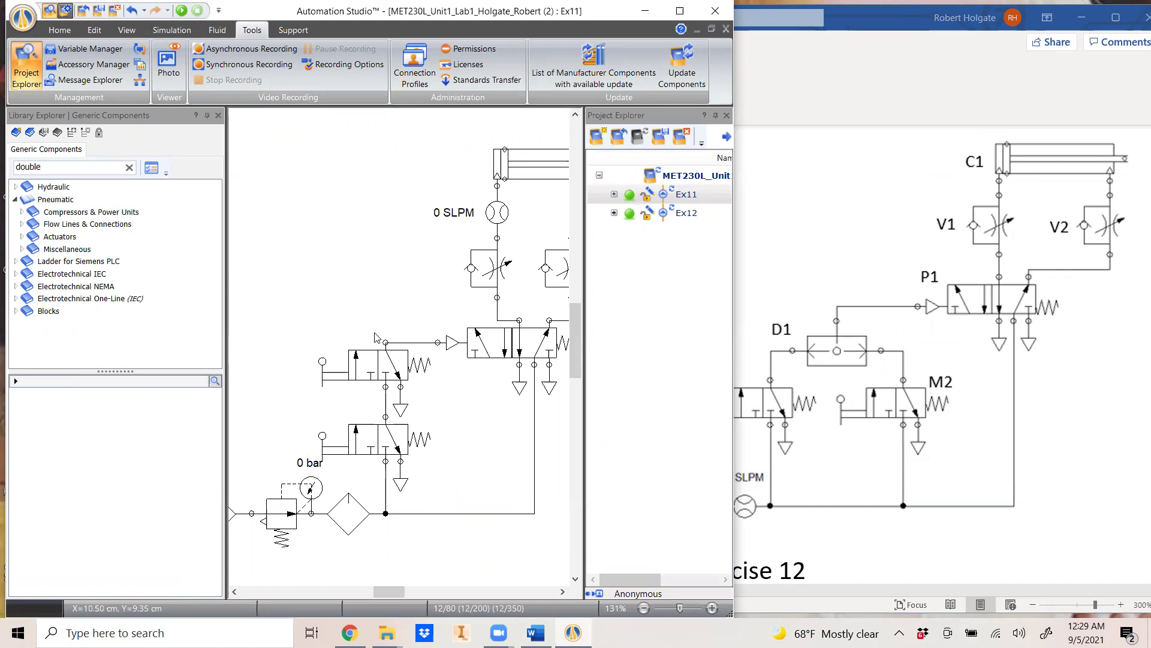
key("ctrl+a")
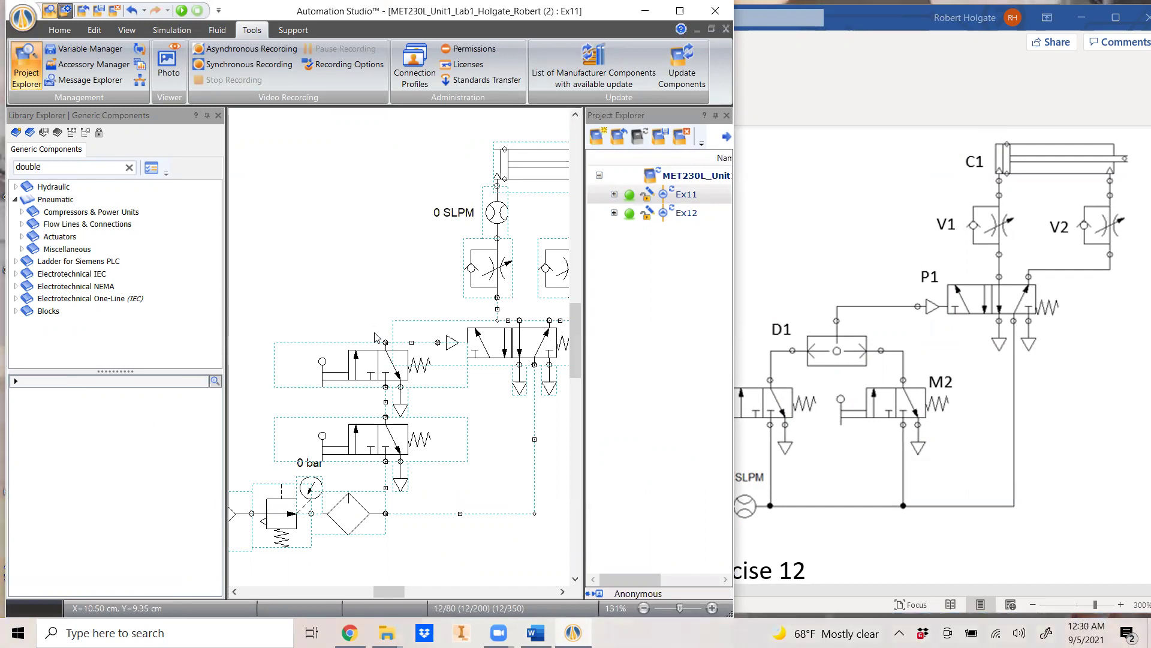
double_click(687, 215)
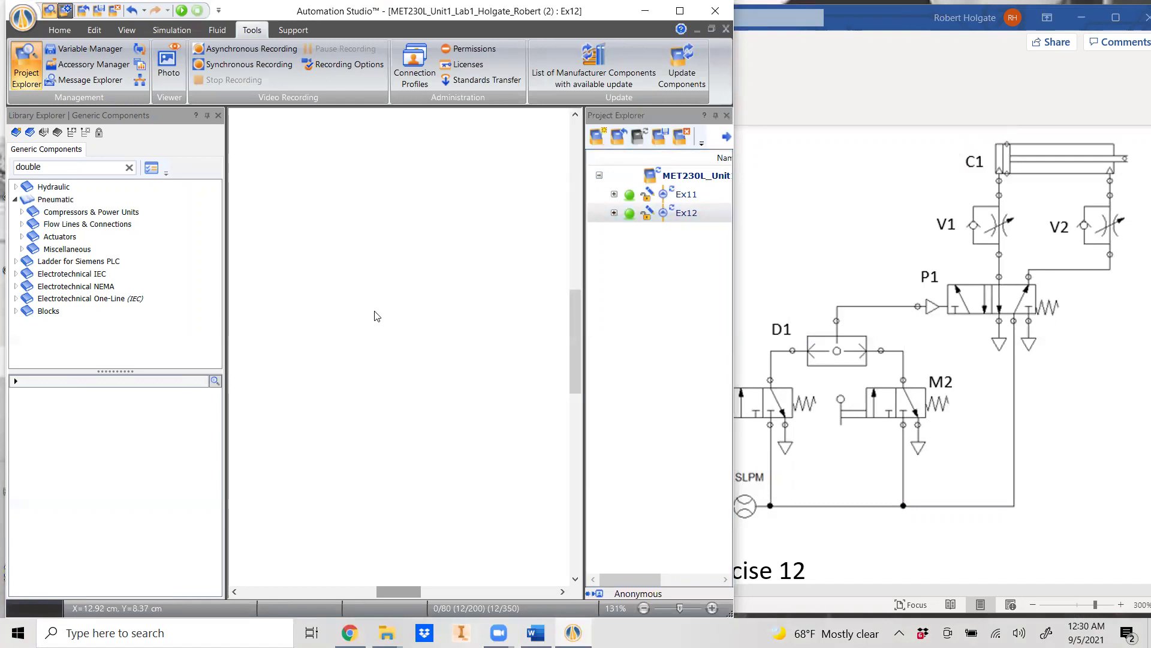
key("ctrl+v")
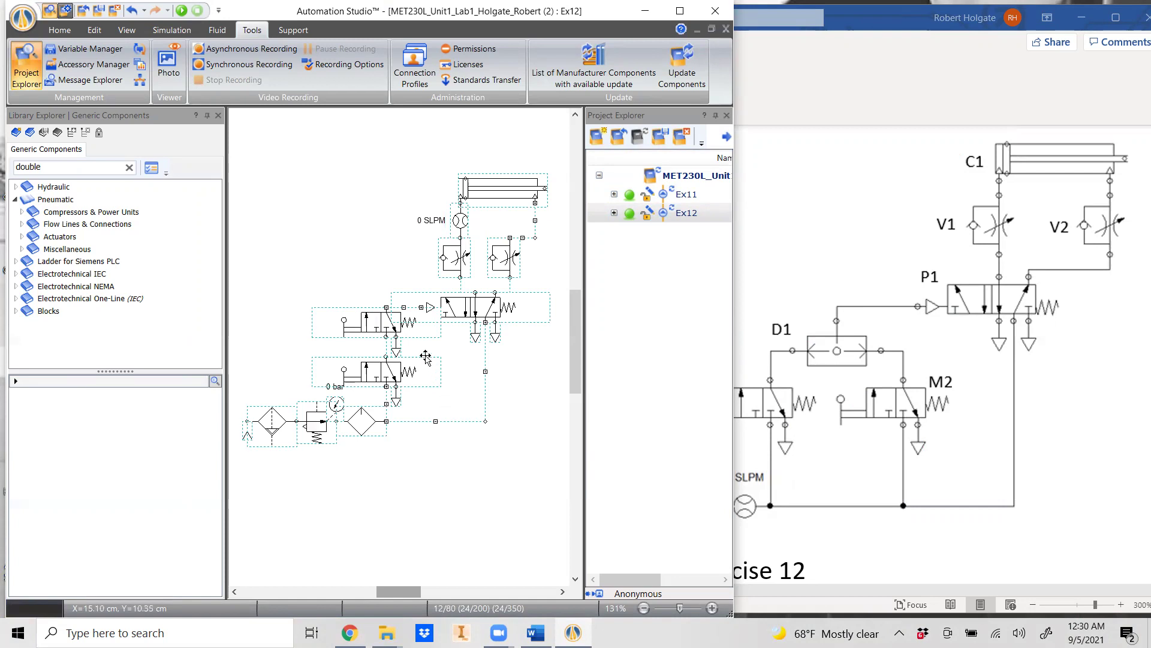
Hide the project explorer to widen the drawing area and deselect the pasted circuit.
scroll(416, 346, "up", 2)
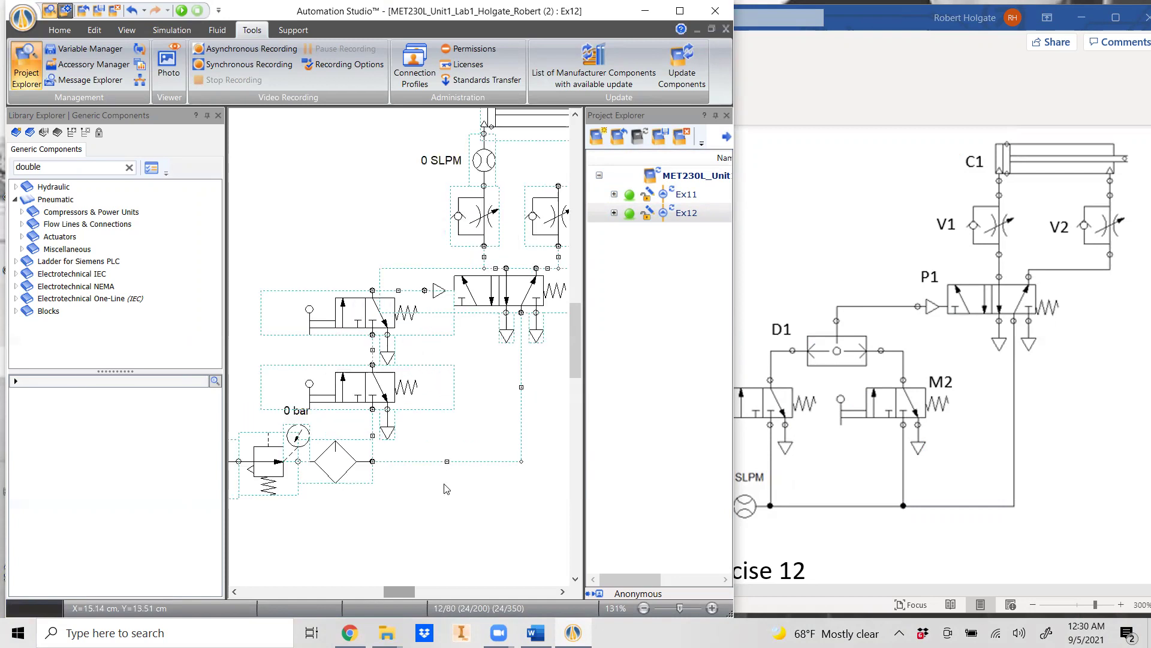
left_click(27, 72)
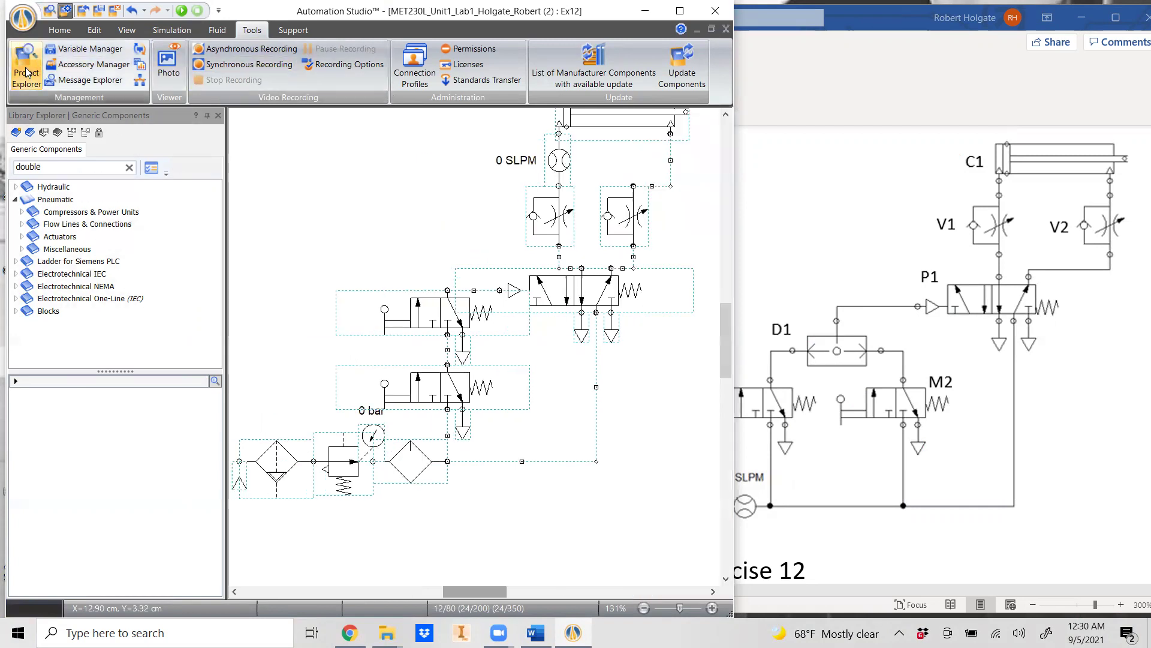
scroll(589, 448, "up", 1)
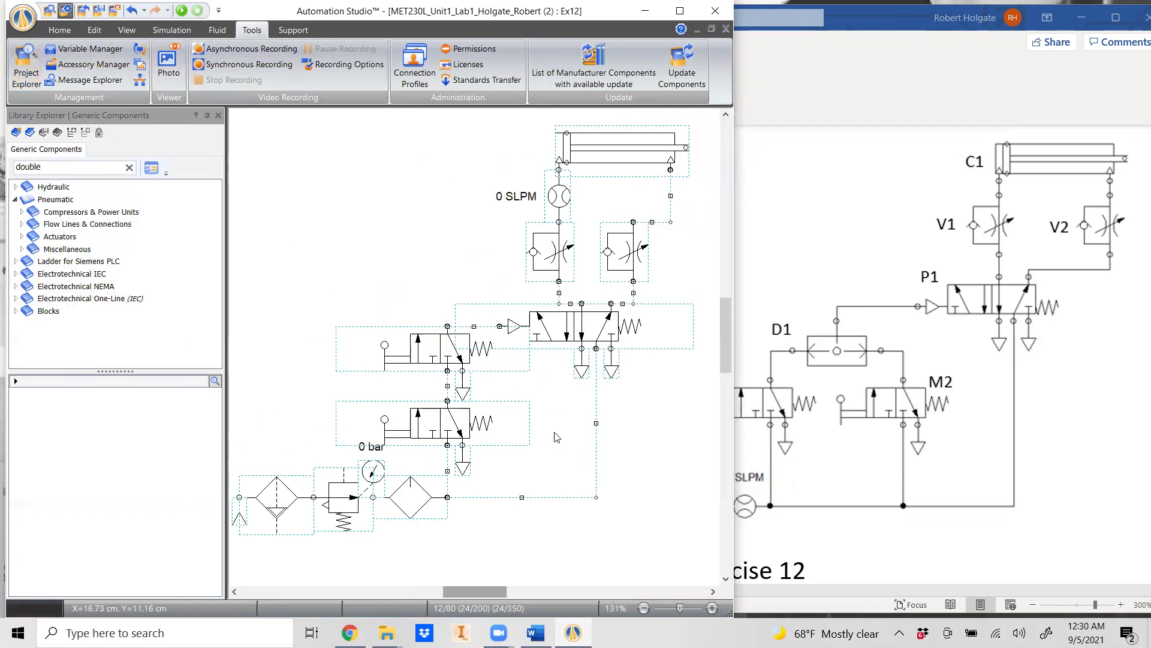
left_click(659, 494)
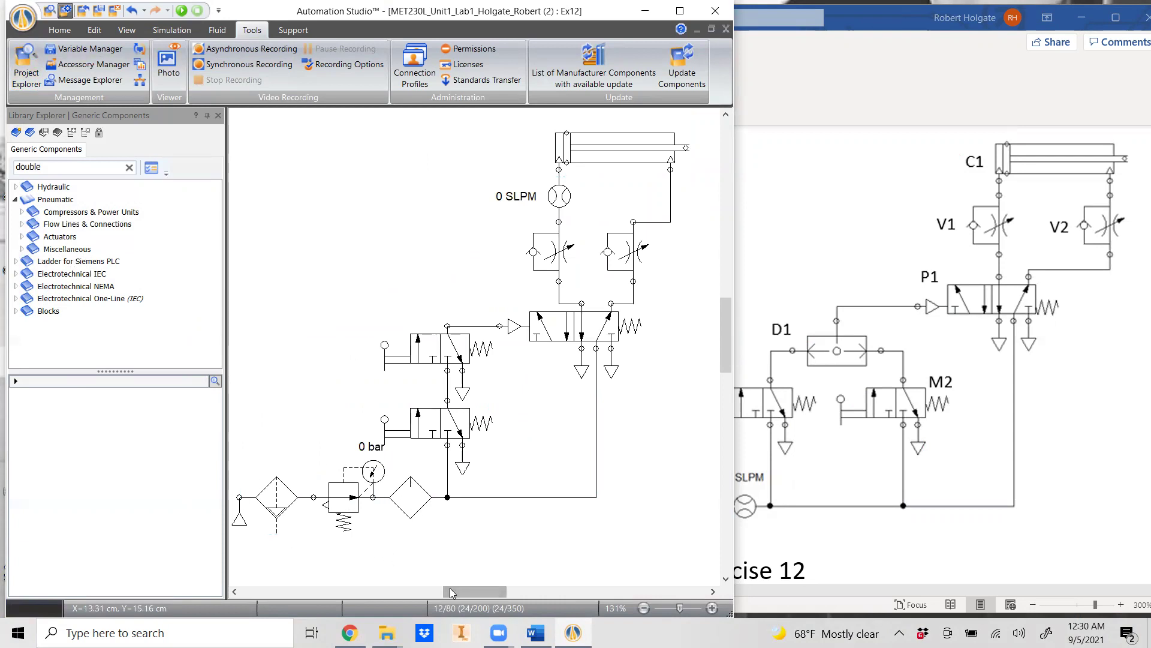
Shift the air supply, filter, regulator, gauge and lubricator group further left of the valves.
left_click(415, 498)
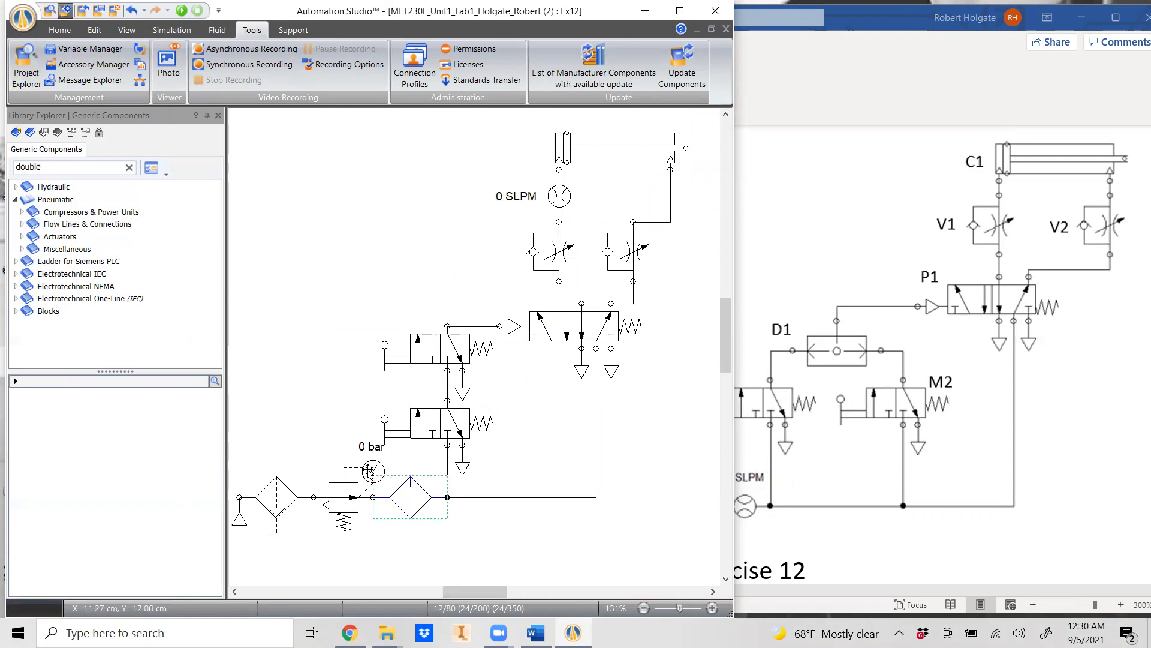
left_click_drag(466, 525, 241, 454)
left_click_drag(436, 508, 375, 509)
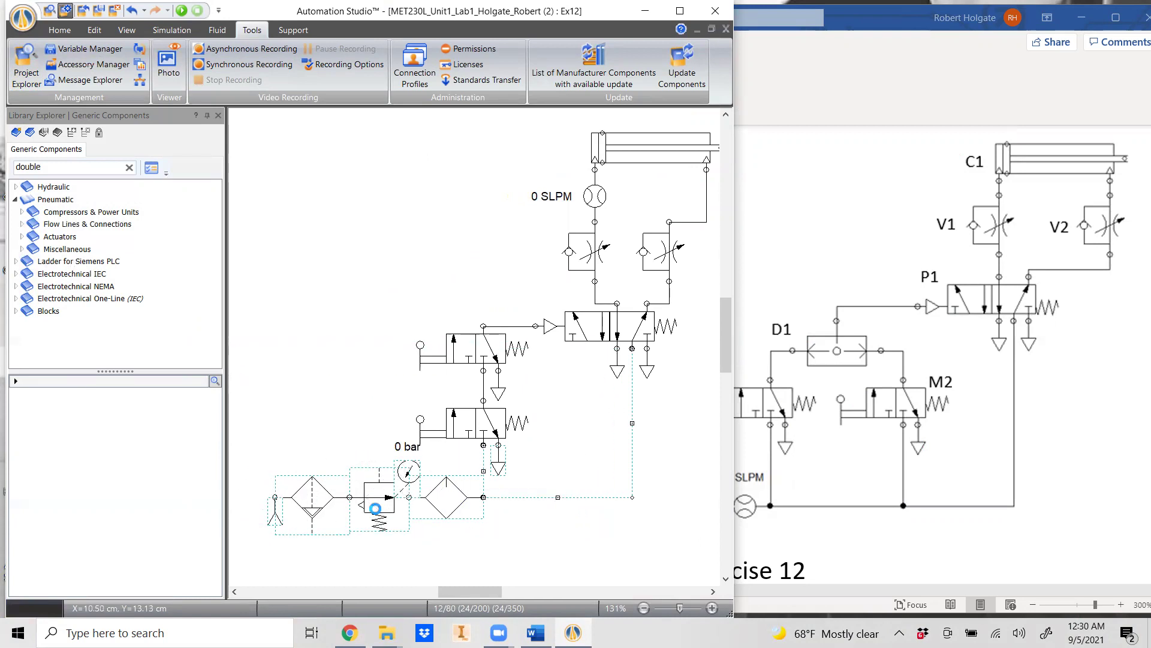
left_click(511, 532)
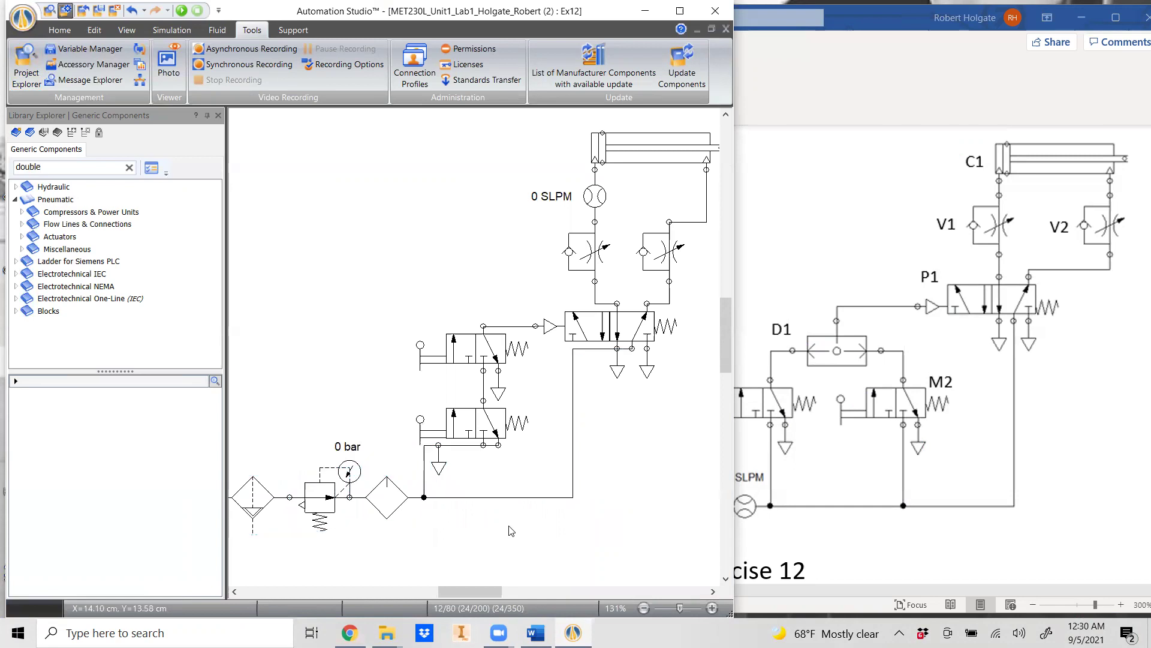
Delete the supply line leaving the lubricator and separate the two stacked manual valves, one to the left and one to the right.
left_click(424, 473)
key("Delete")
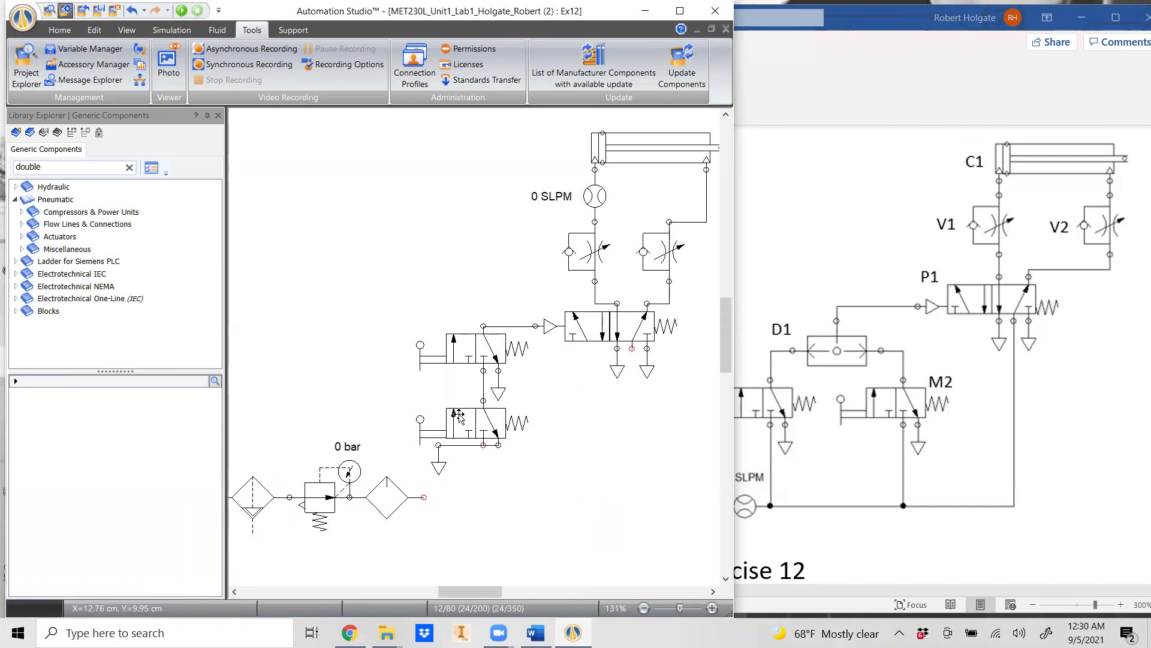
left_click_drag(472, 428, 590, 436)
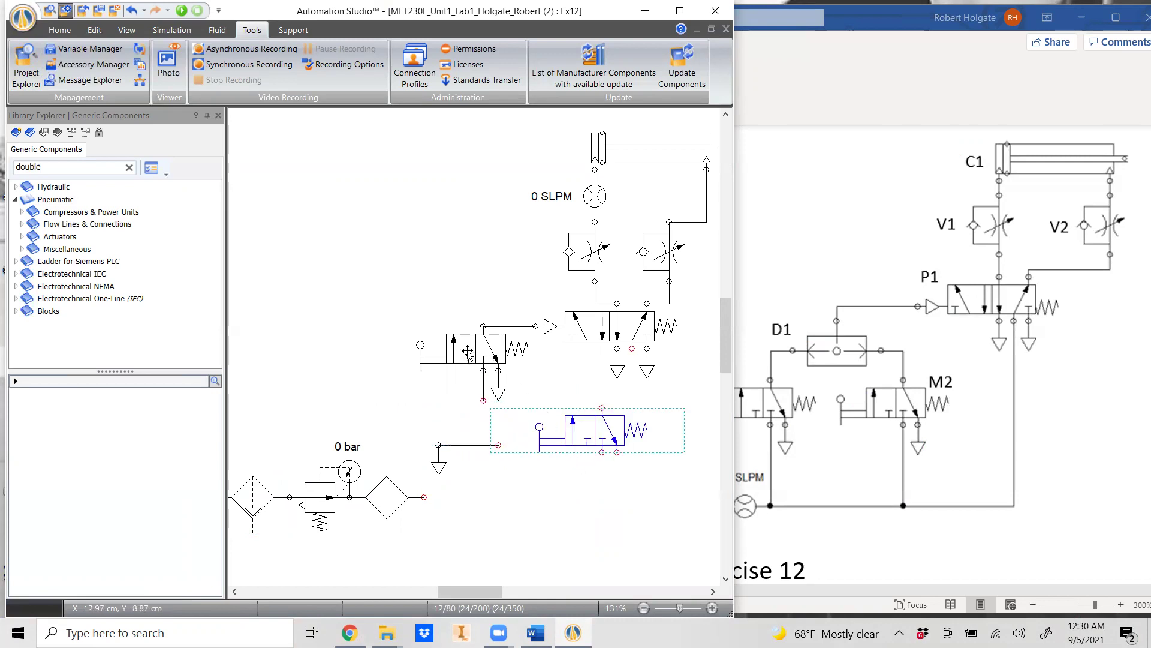
left_click_drag(467, 350, 401, 387)
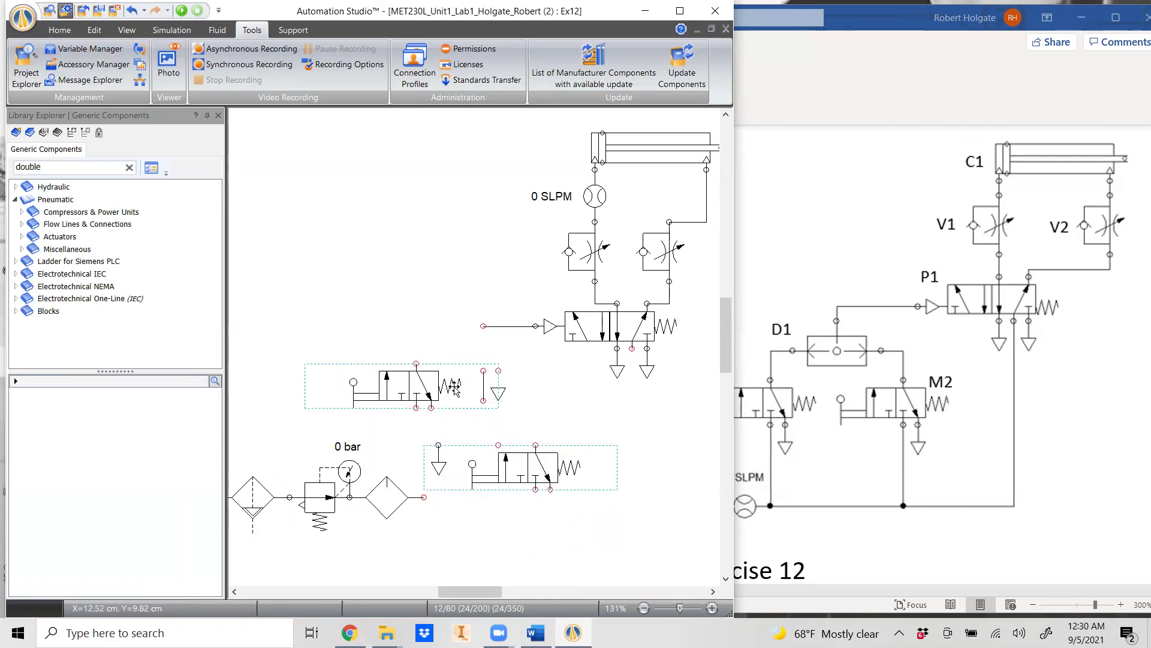
Delete the leftover exhaust line beside the right manual valve and place one exhaust symbol beneath each manual valve.
left_click(471, 441)
left_click(455, 447)
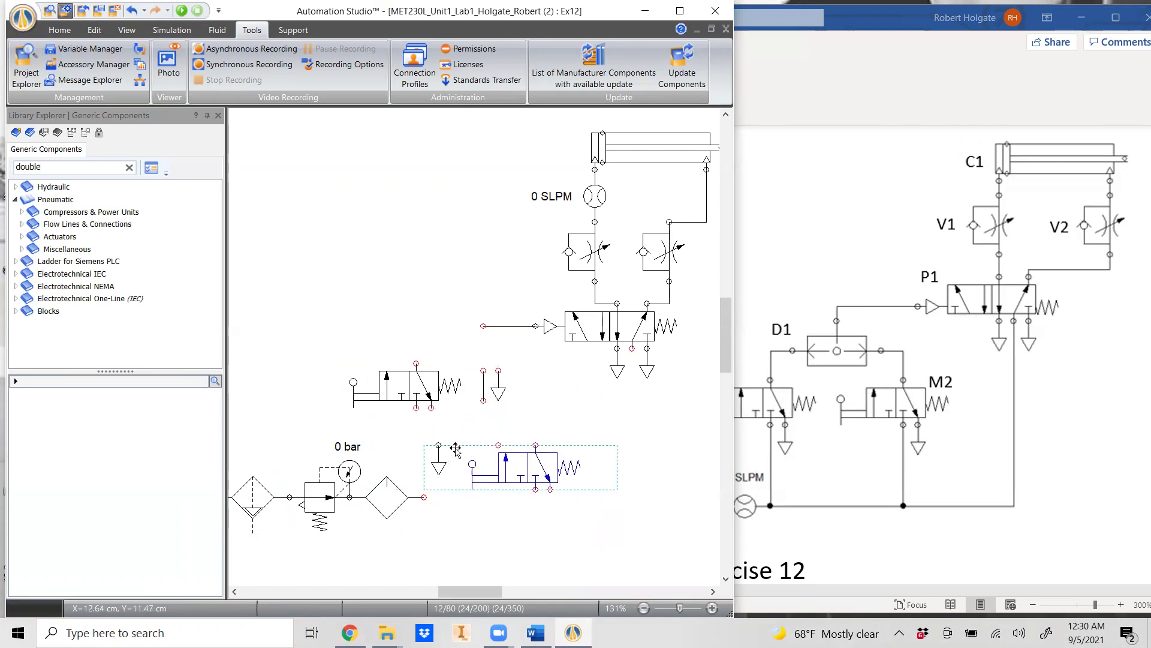
left_click(473, 448)
left_click(470, 445)
key("Delete")
left_click_drag(437, 455, 430, 420)
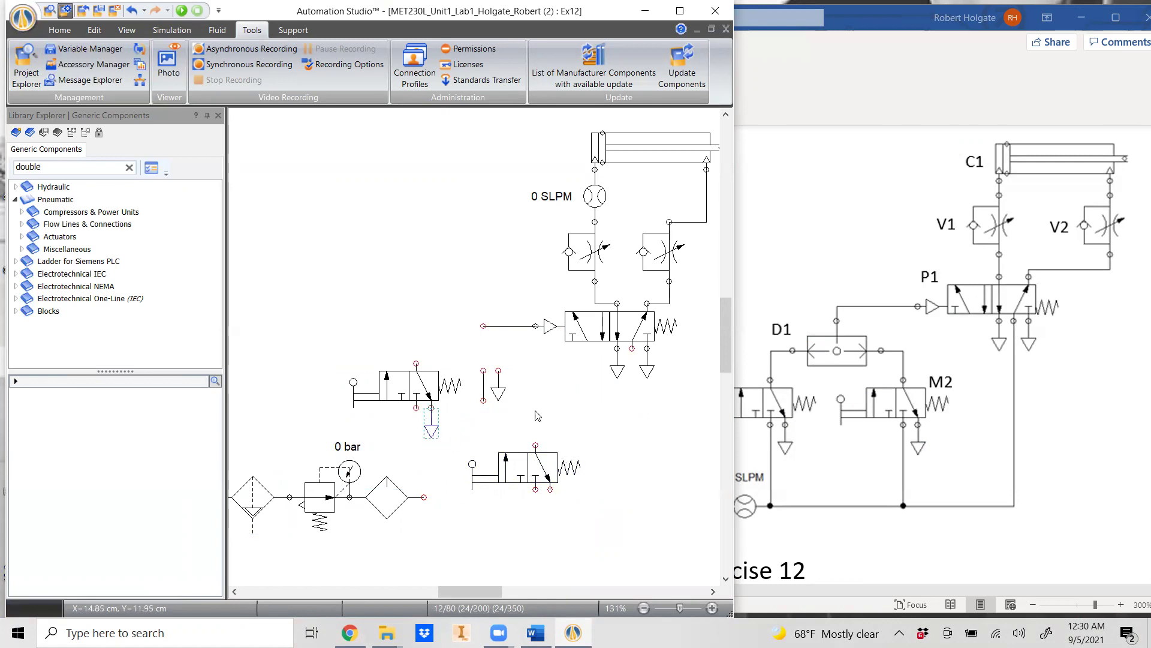
left_click_drag(499, 393, 552, 511)
left_click_drag(528, 466, 542, 429)
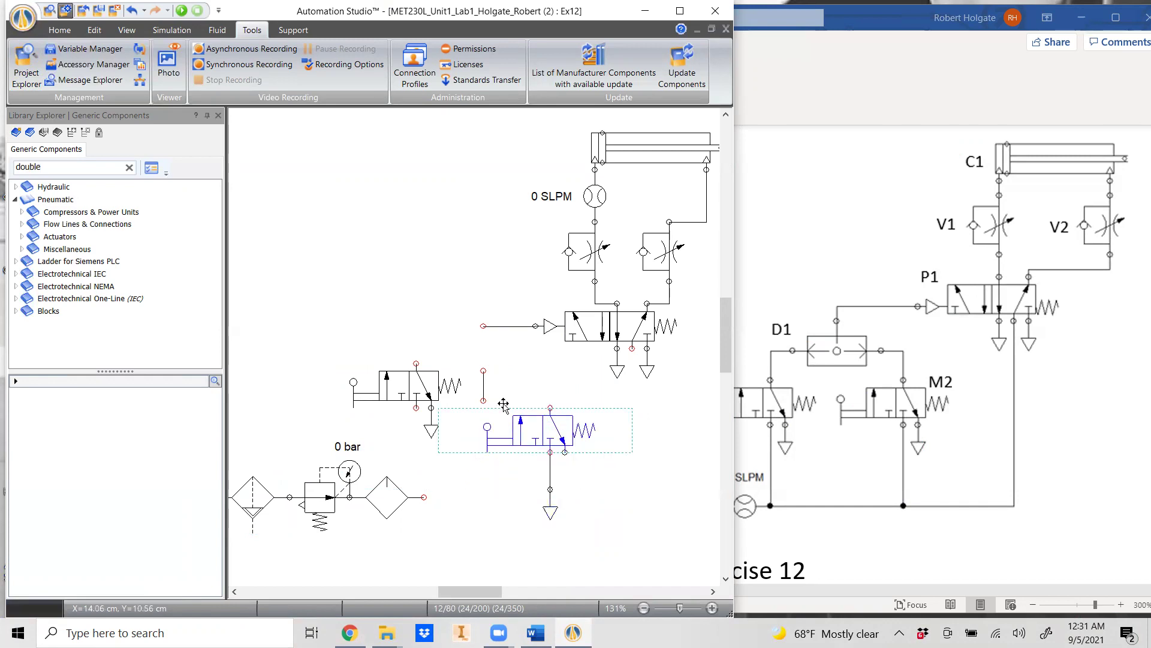
Delete the loose line between the manual valves and the old pilot line, and reposition both valves at about the same height.
left_click(483, 387)
key("Delete")
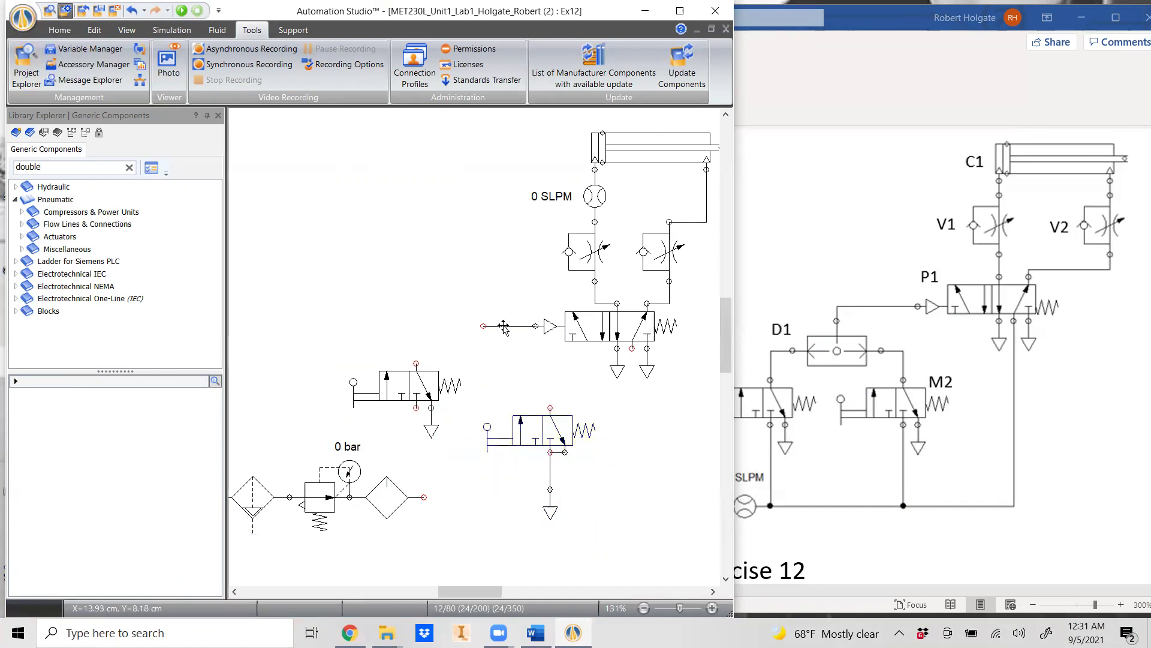
left_click(503, 326)
key("Delete")
left_click_drag(425, 379, 426, 402)
left_click_drag(546, 445, 539, 415)
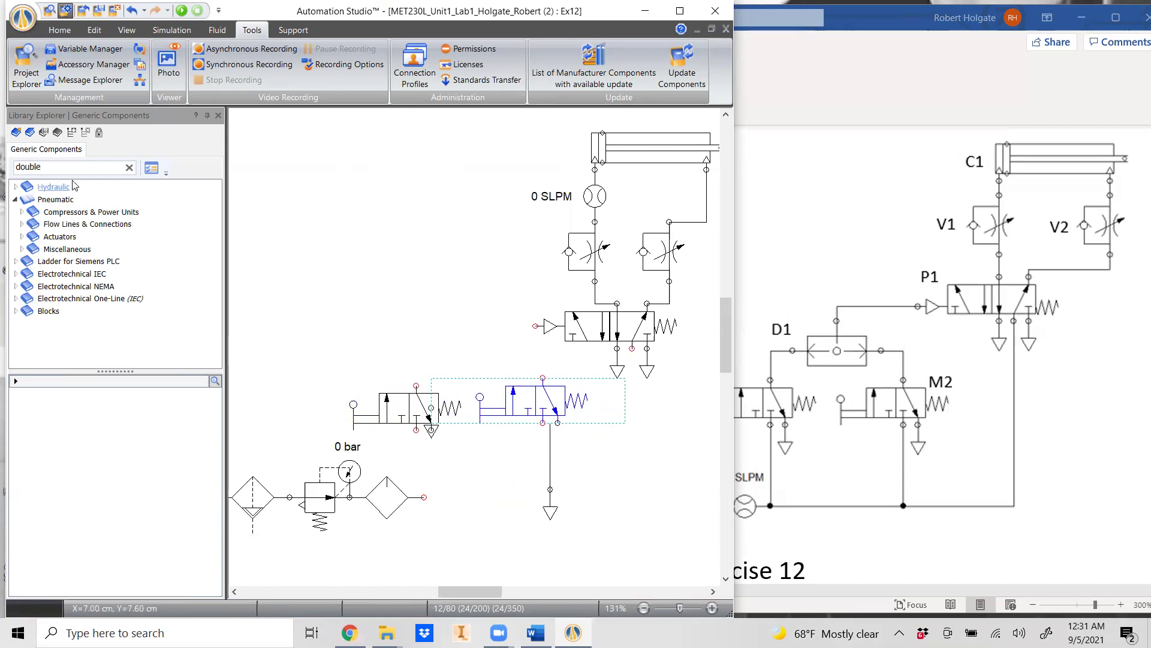
Move the air preparation group further down and left to leave room after the lubricator.
mouse_move(483, 592)
left_mouse_down()
mouse_move(464, 592)
mouse_move(475, 593)
left_mouse_up()
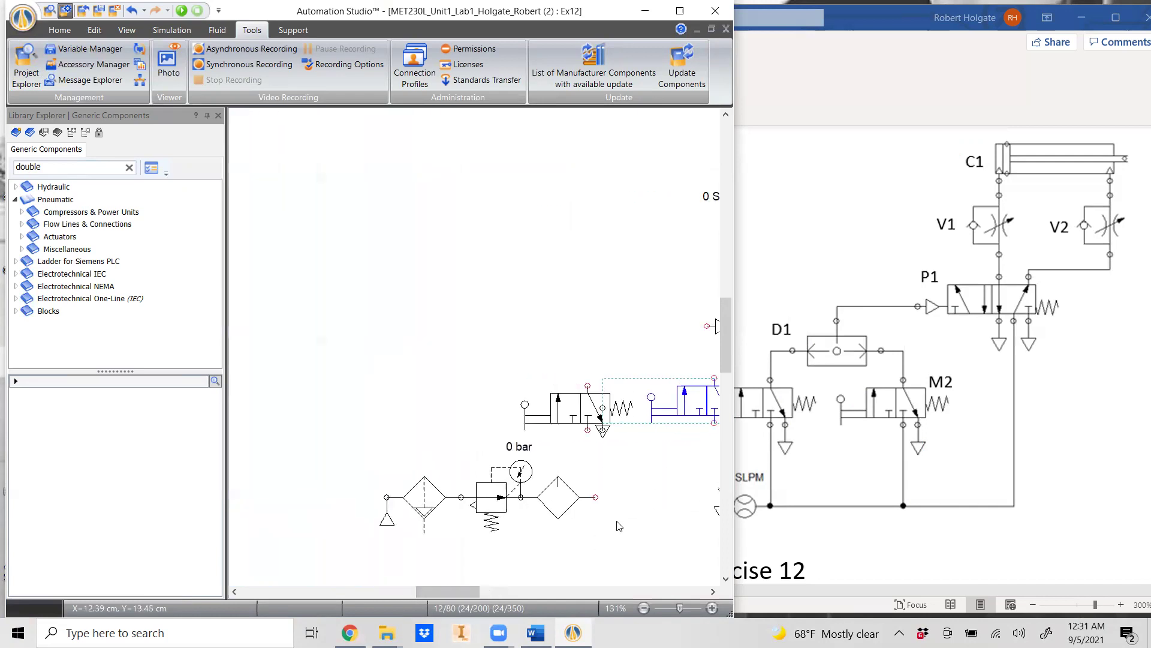
left_click_drag(618, 522, 357, 449)
left_click_drag(493, 515, 444, 546)
left_click(246, 318)
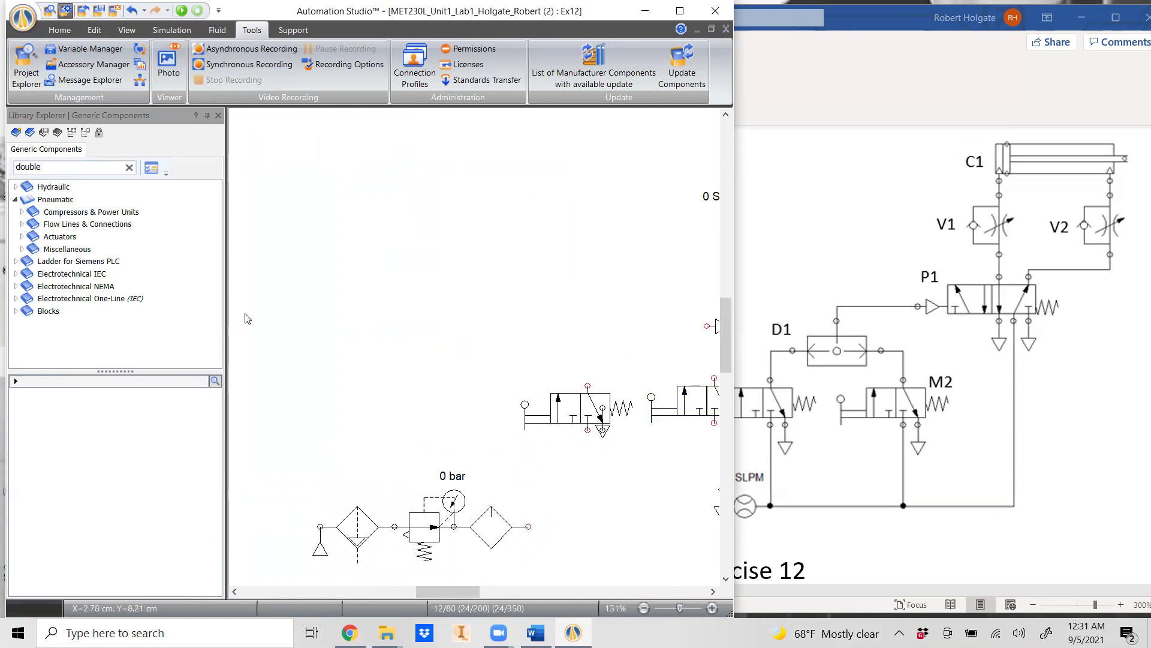
Search the component library for "flow" and place a pneumatic Flowmeter beside the lubricator.
left_click(64, 171)
type("flkow")
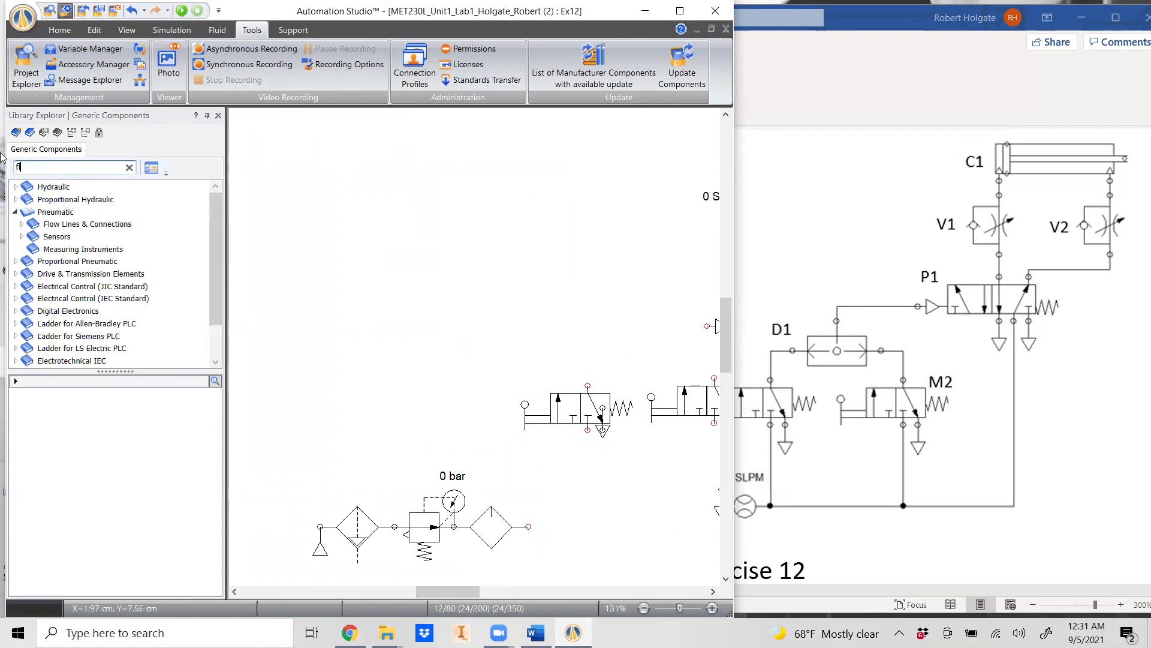
key("BackSpace")
key("BackSpace")
type("ow")
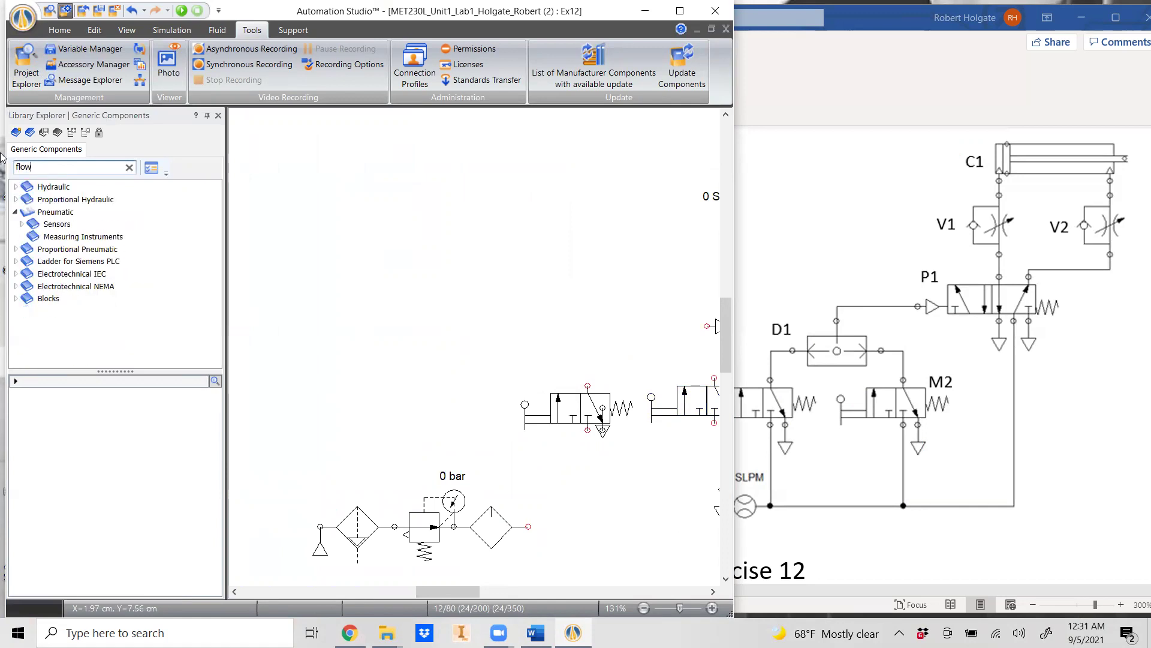
left_click(55, 212)
left_click_drag(48, 419, 561, 492)
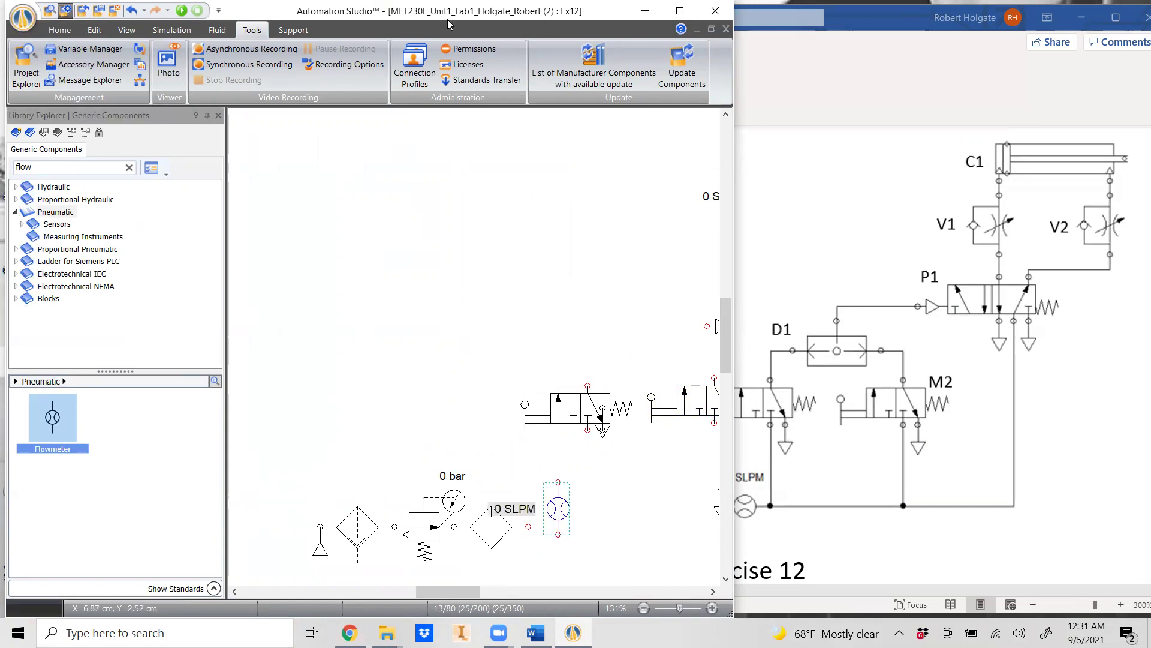
Rotate the new flowmeter left 90° and connect it to the lubricator outlet.
left_click(93, 29)
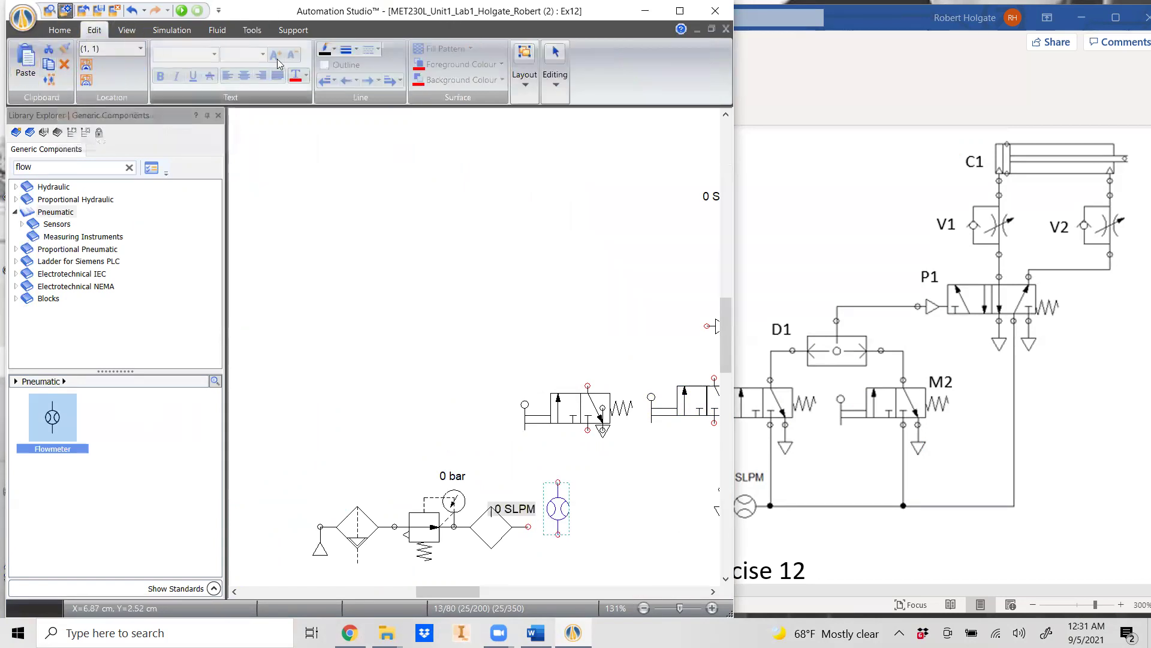
left_click(524, 63)
left_click(528, 127)
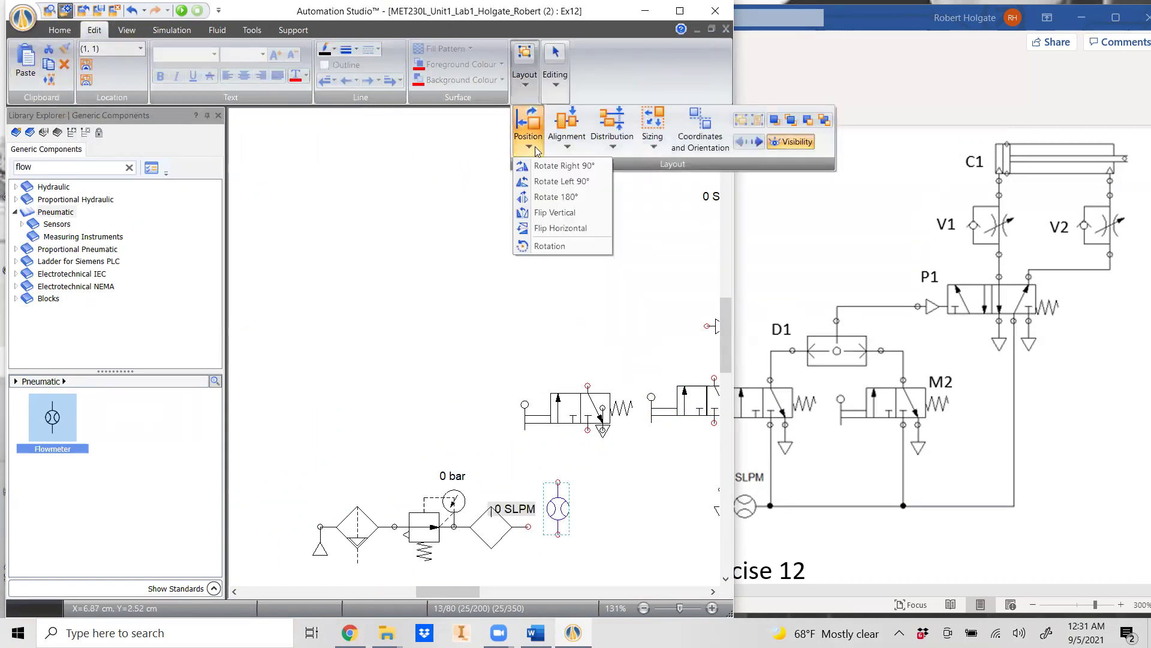
left_click(550, 180)
left_click_drag(581, 525, 582, 543)
left_click(645, 522)
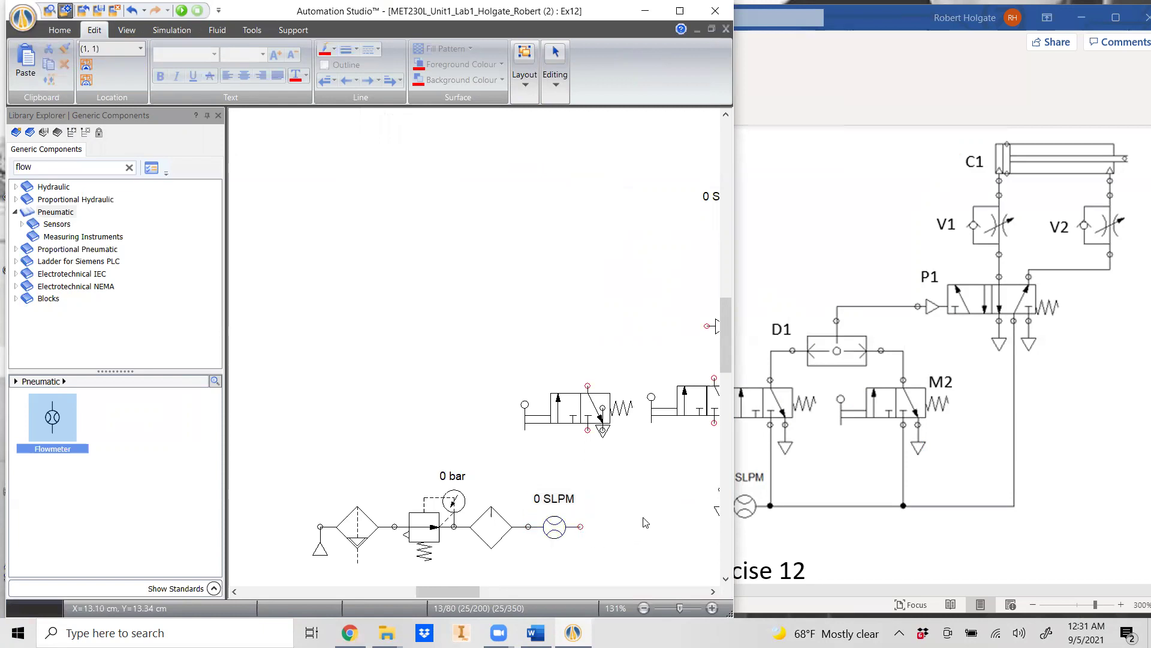
Attach an exhaust directly to each manual valve's exhaust port and align the left valve level with the right one.
mouse_move(466, 592)
left_mouse_down()
mouse_move(521, 593)
mouse_move(481, 595)
left_mouse_up()
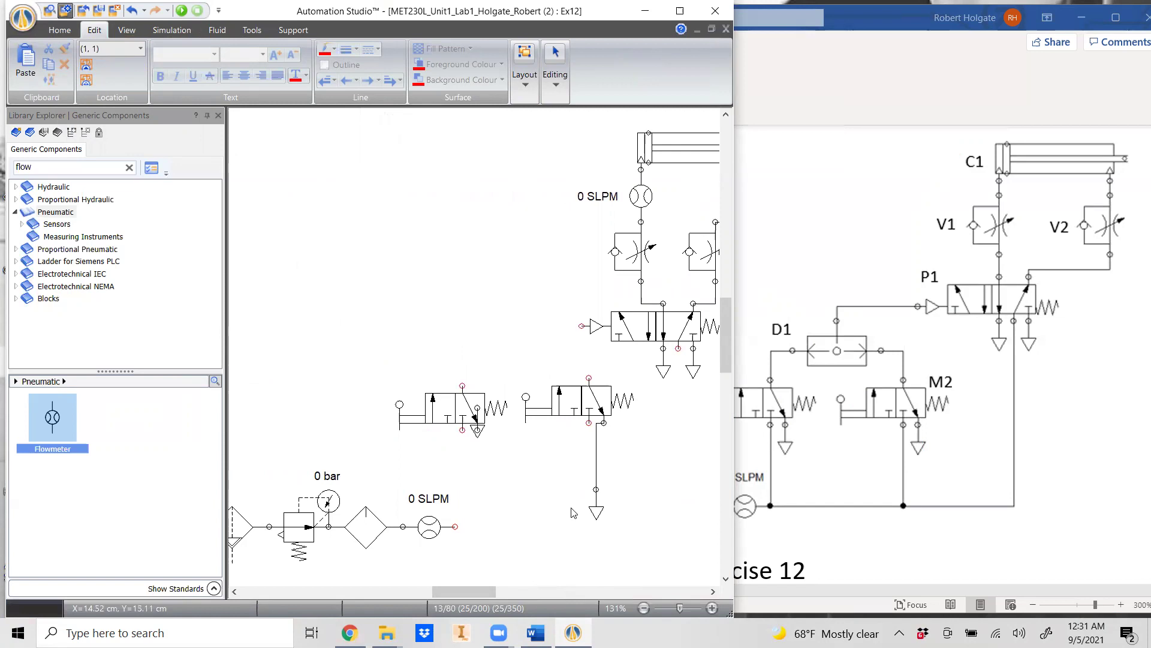
left_click_drag(599, 504, 604, 437)
left_click_drag(495, 428, 478, 445)
left_click(469, 433)
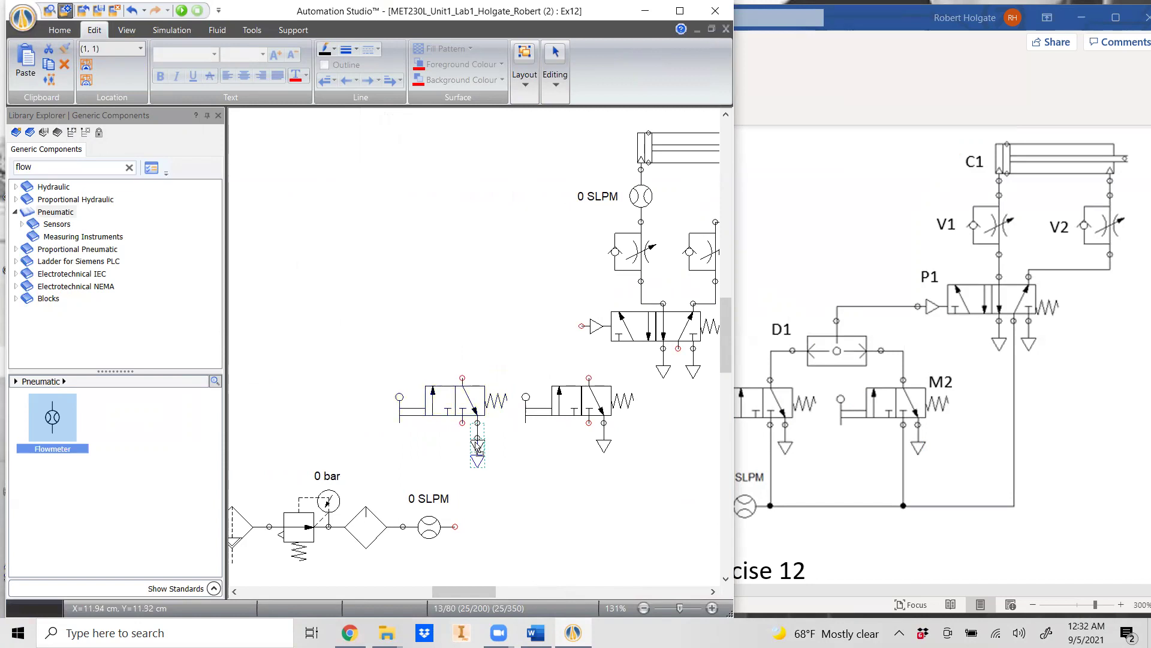
left_click(579, 491)
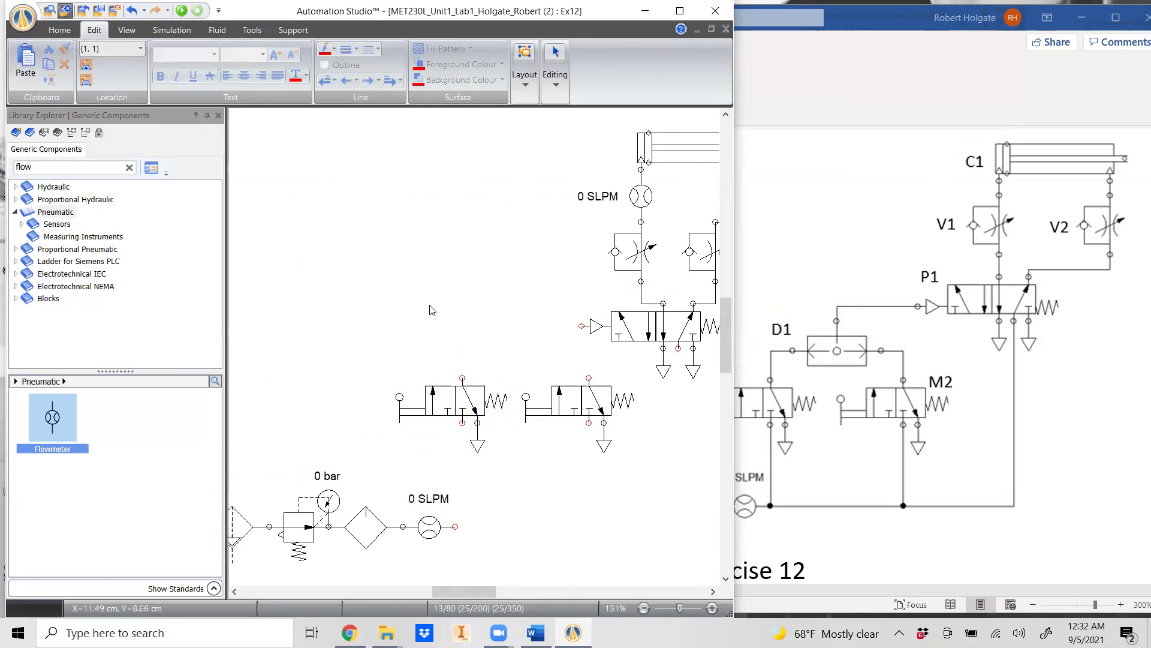
Search the component library for "shutt" and place a pneumatic Shuttle Valve above and between the two manual valves.
left_click(45, 167)
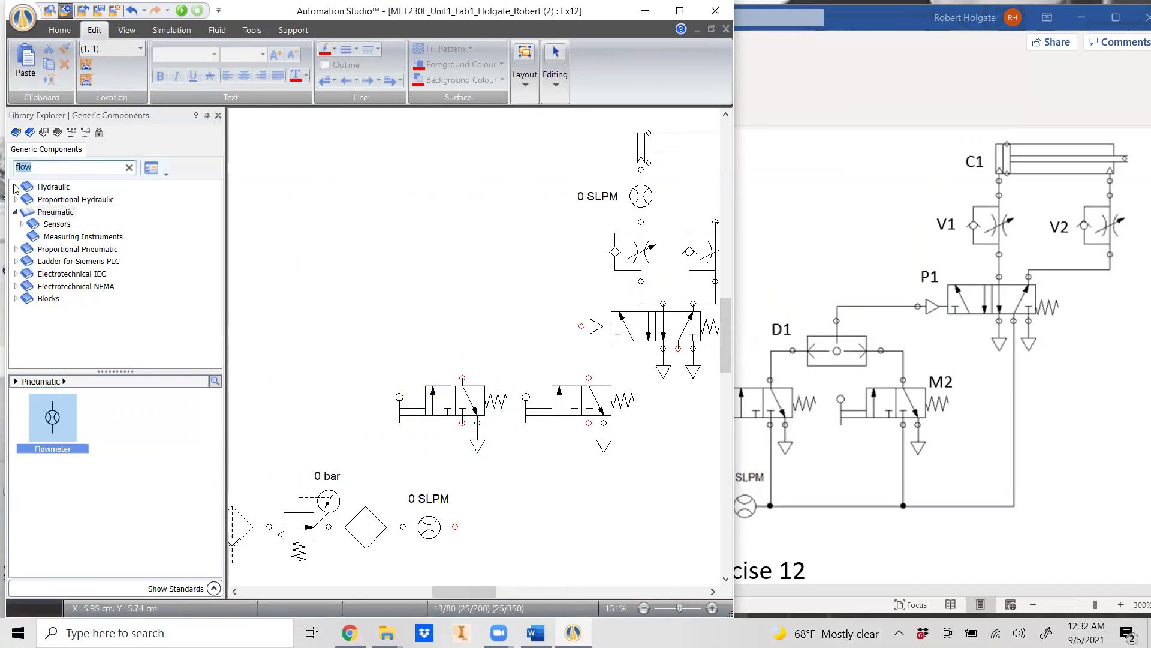
type("shutt")
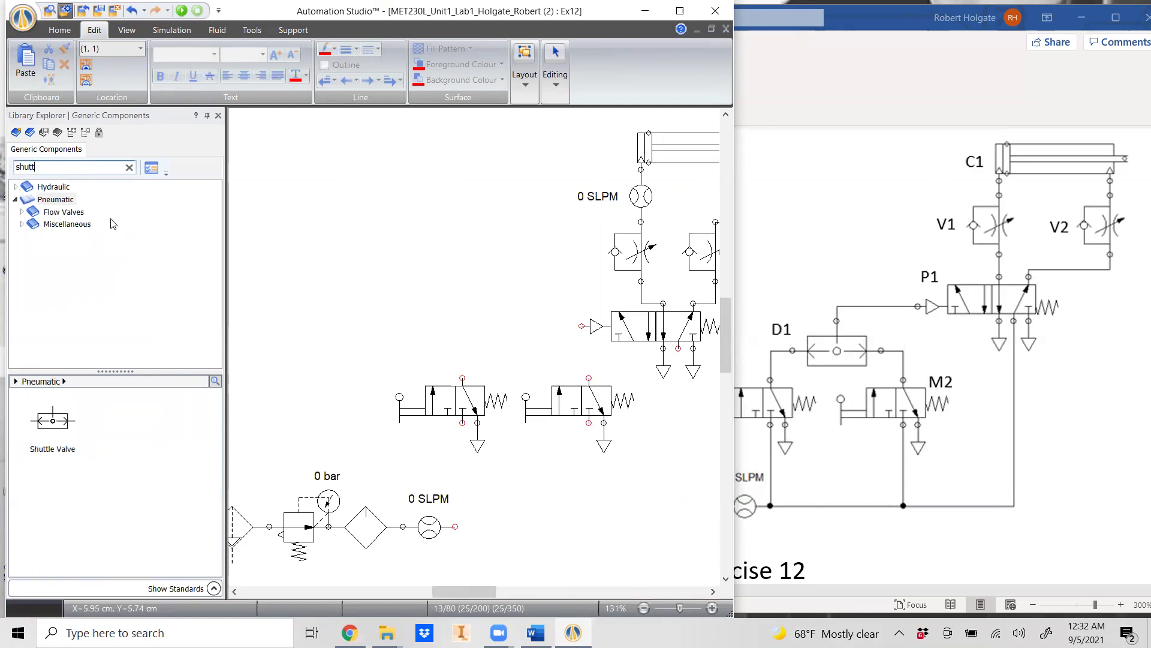
left_click_drag(41, 419, 514, 324)
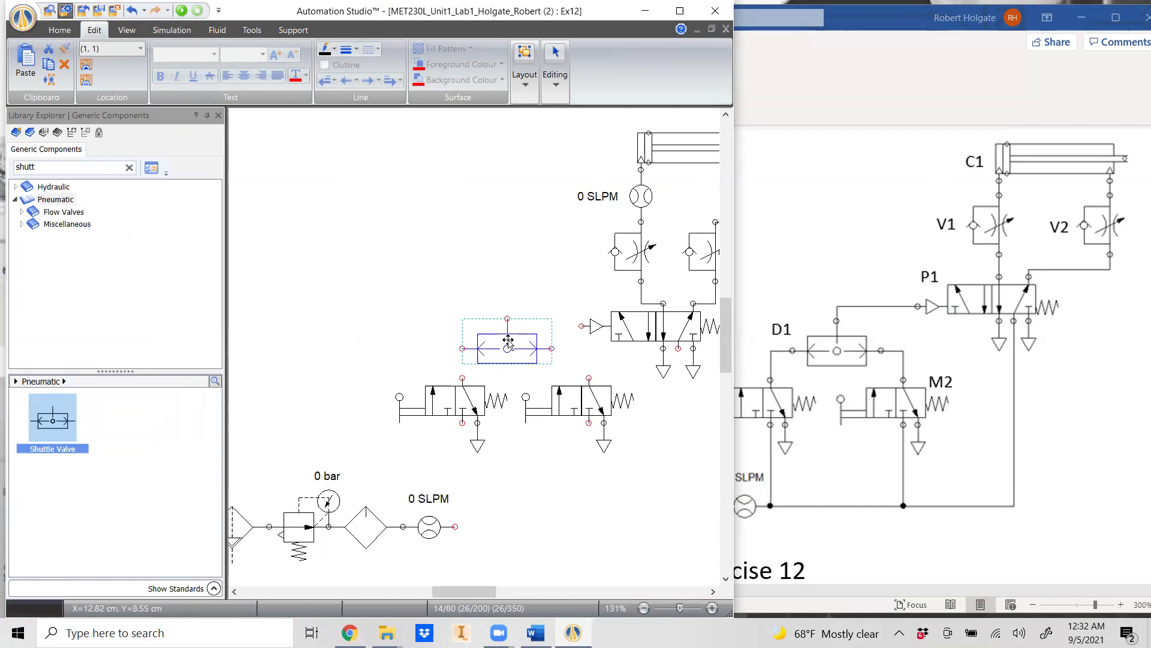
Connect both manual valve outlets to the shuttle valve's side inlets and its outlet to the directional valve's air pilot.
left_click_drag(460, 376, 462, 348)
left_click_drag(591, 377, 580, 325)
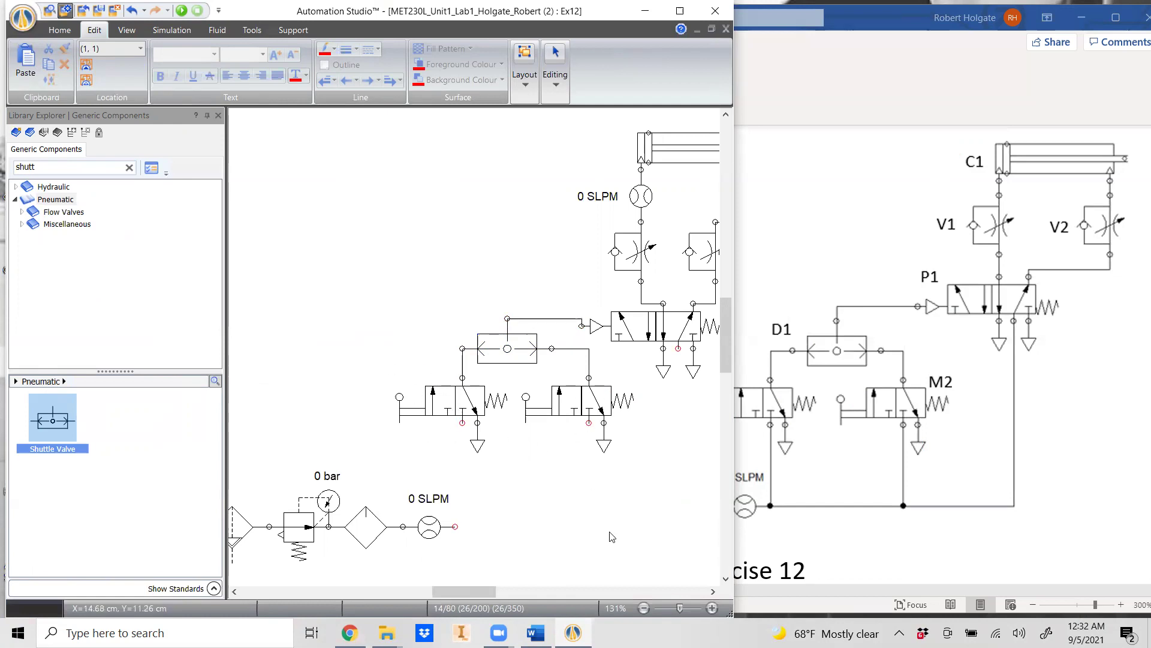
Run a supply line from the flowmeter beside the lubricator to the directional valve's pressure port and branch it to both manual valves' inlets.
left_click_drag(490, 589, 500, 591)
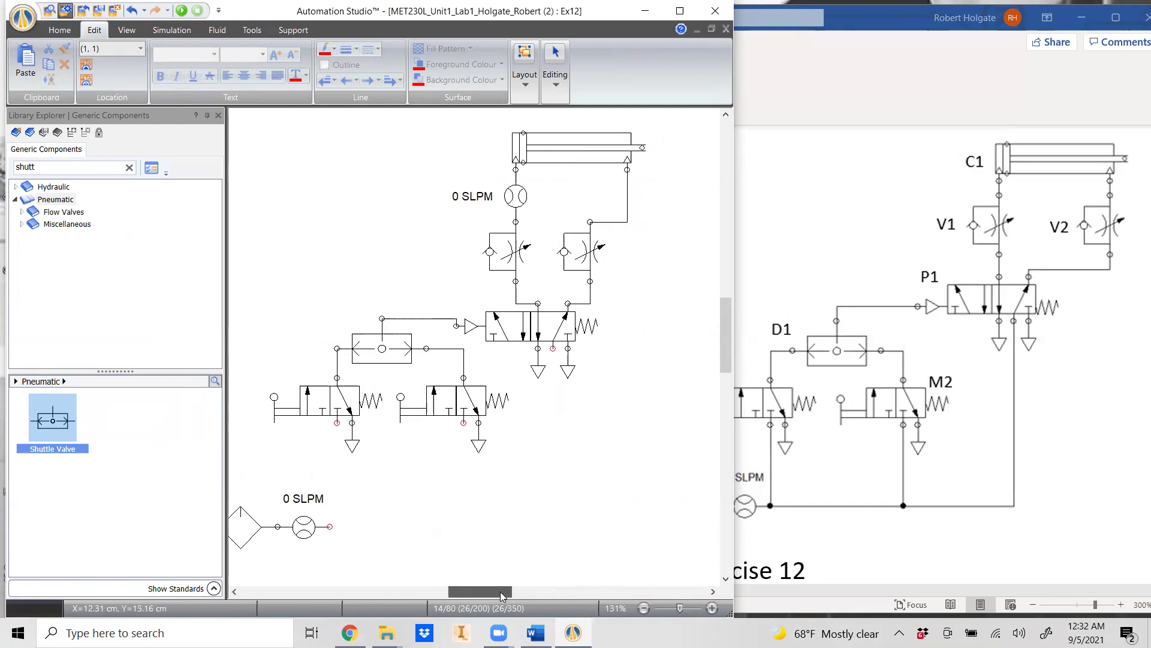
mouse_move(331, 527)
left_mouse_down()
mouse_move(470, 531)
mouse_move(549, 514)
mouse_move(553, 349)
left_mouse_up()
left_click_drag(463, 422, 464, 526)
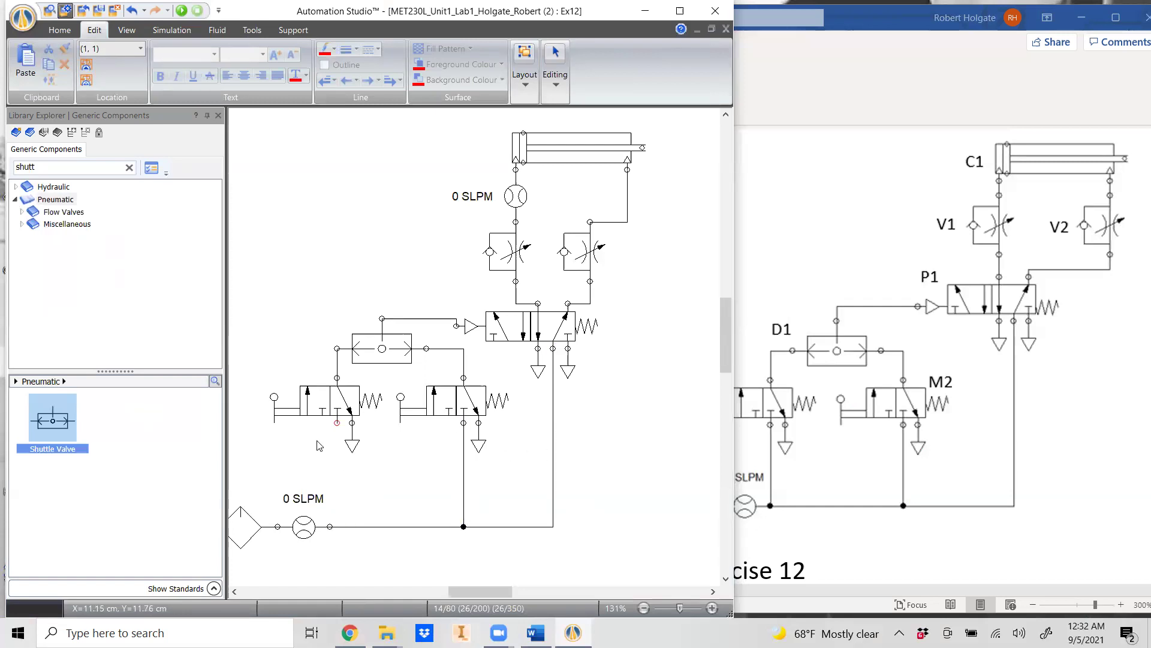
left_click_drag(337, 422, 337, 527)
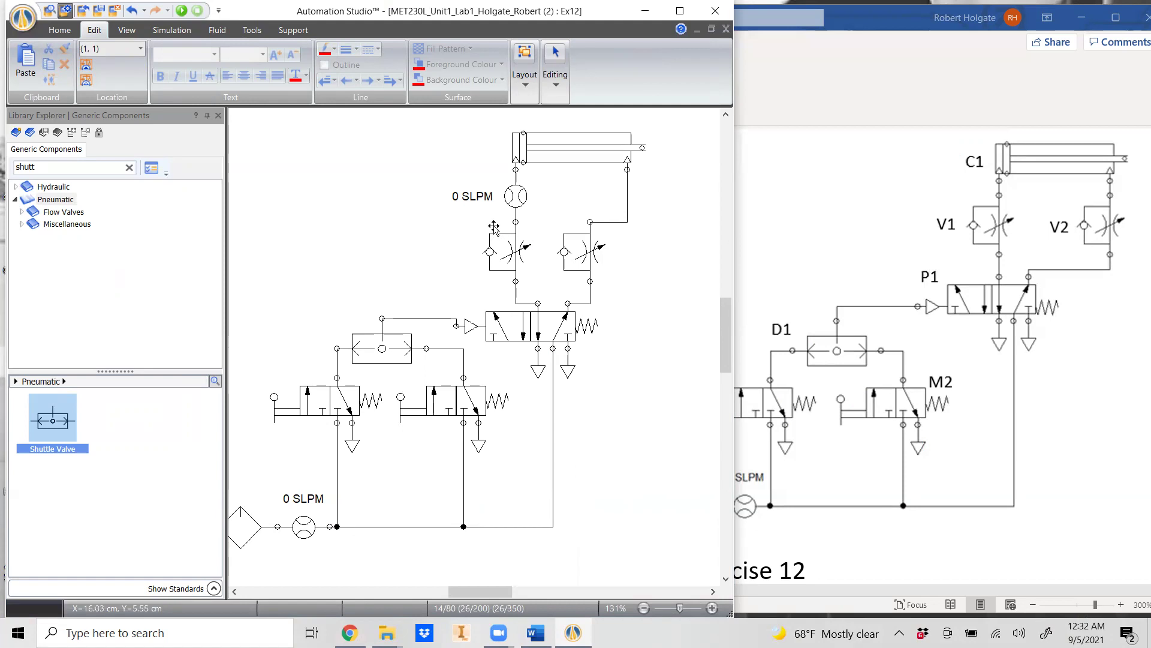
Delete the flowmeter below the cylinder, lower the cylinder and connect its cap-end port straight to the flow control valve.
left_click(514, 199)
key("Delete")
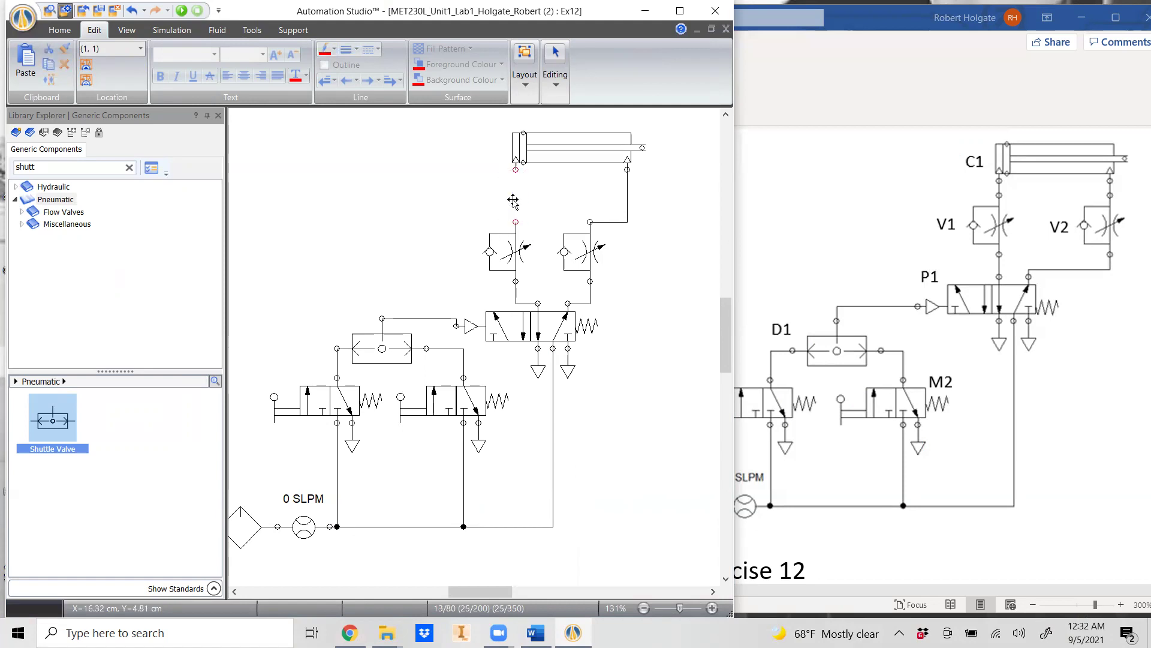
left_click_drag(514, 221, 570, 192)
left_click(660, 283)
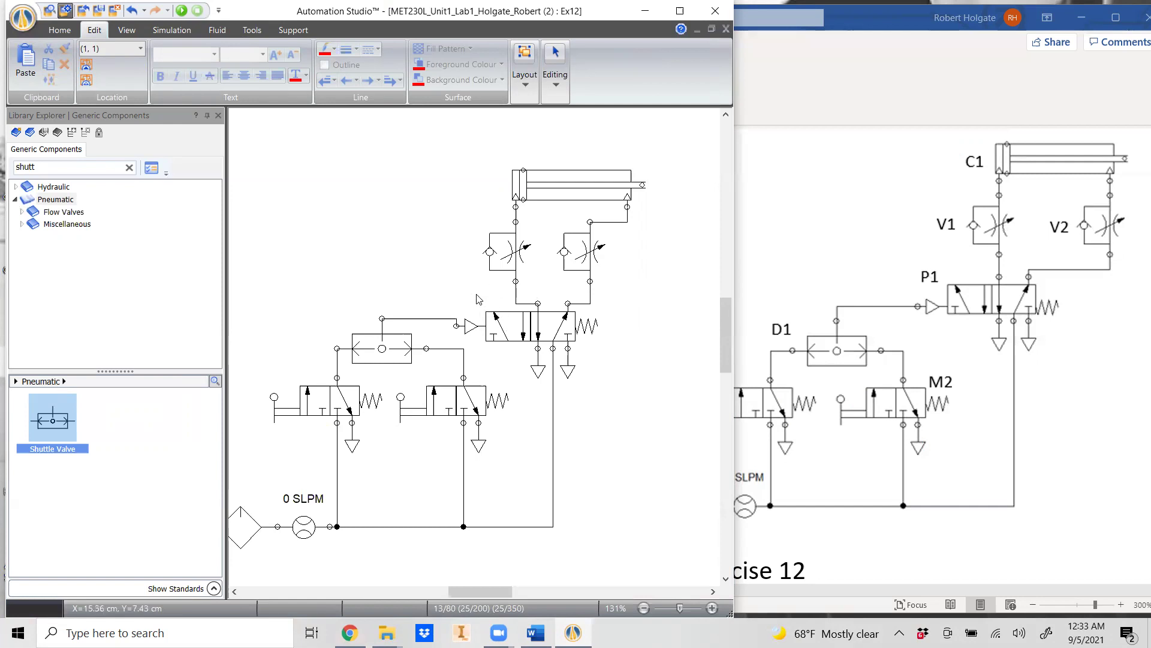
Start the simulation, then actuate and release the left manual valve to test the cylinder's stroke.
scroll(446, 291, "down", 1)
scroll(433, 333, "up", 1)
left_click(181, 11)
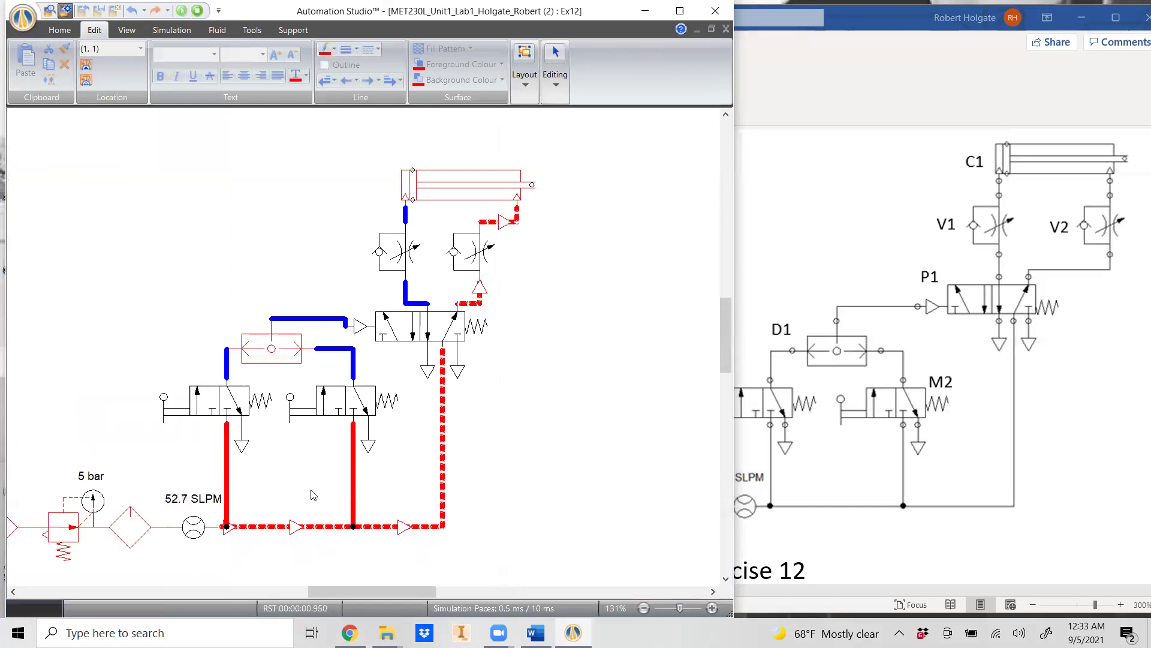
left_click_drag(429, 592, 407, 596)
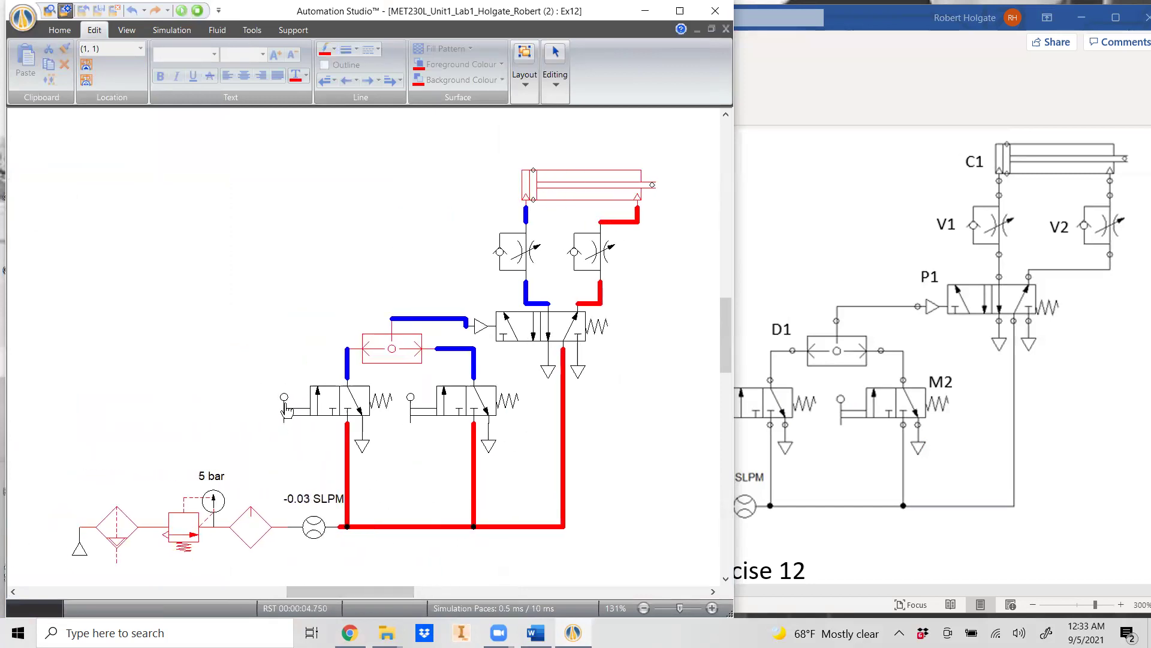
left_click(287, 410)
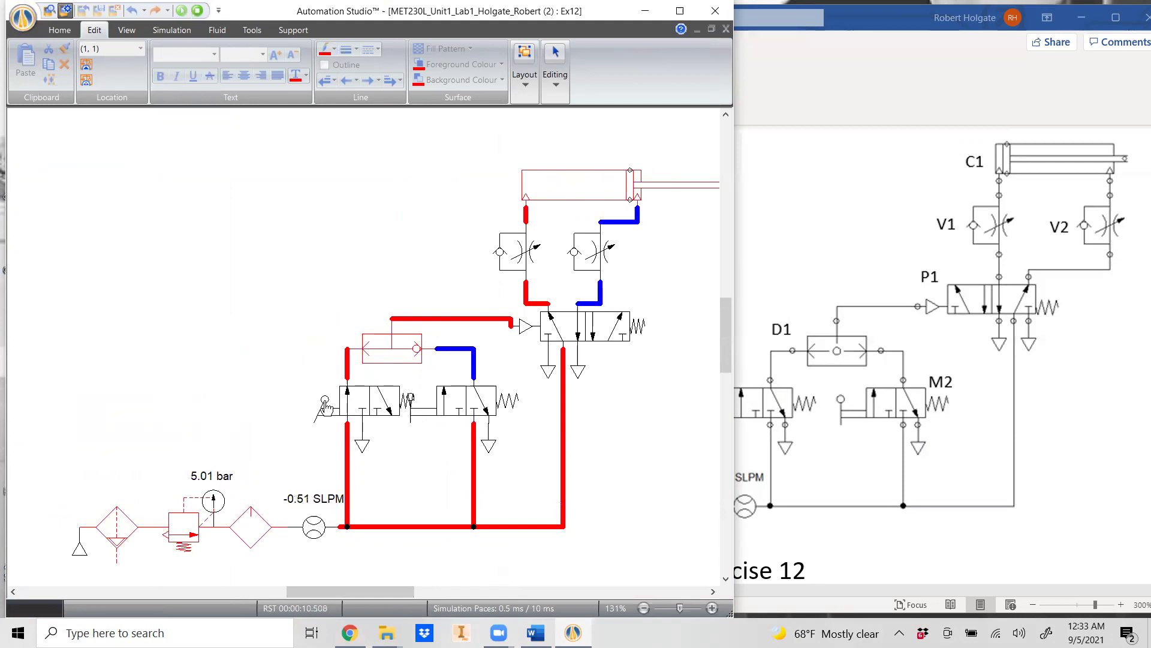
left_click_drag(326, 408, 325, 406)
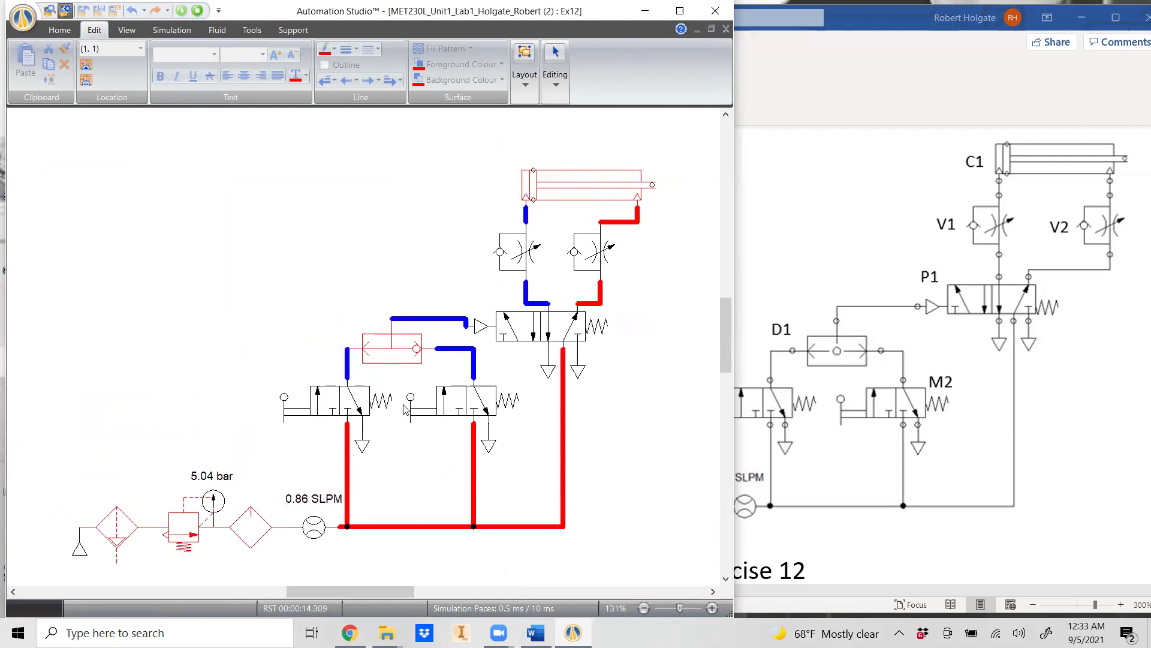
Test the shuttle valve in the running simulation by actuating the right manual valve, then the left one, and releasing both.
left_click_drag(420, 413, 451, 422)
left_click(290, 414)
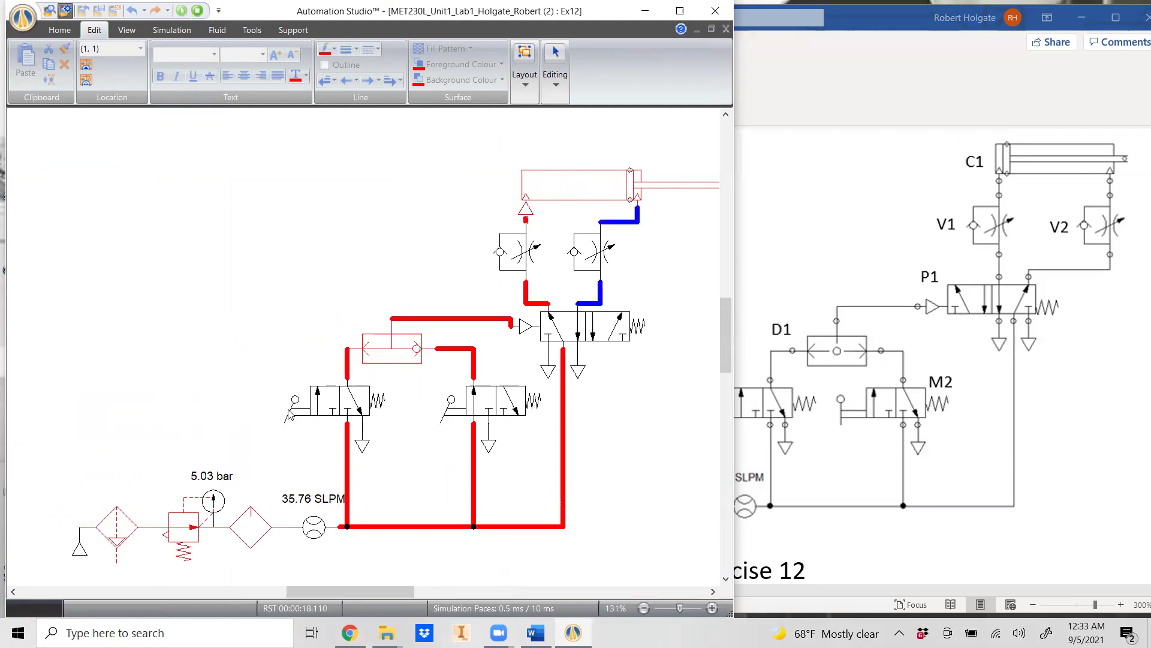
left_click(316, 412)
left_click(454, 415)
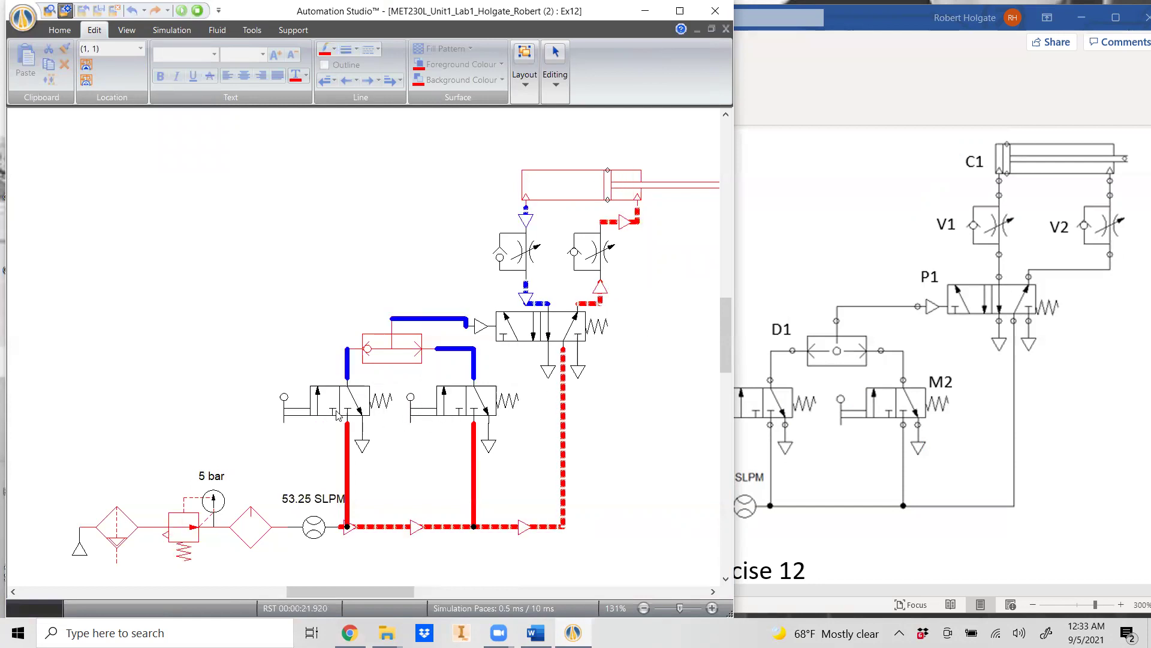